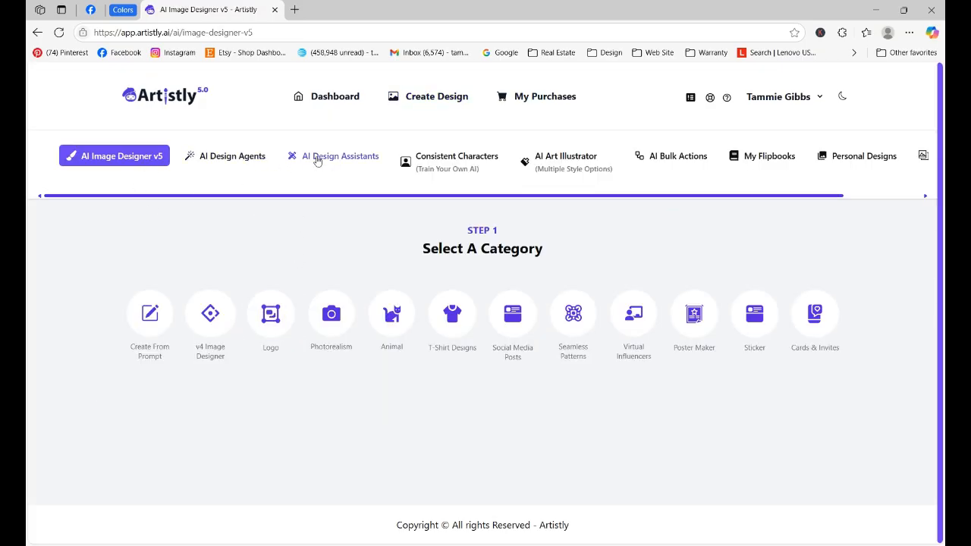
- Open the Photo Editor among the AI Design Assistants and bring up the media library as its image source
click(367, 158)
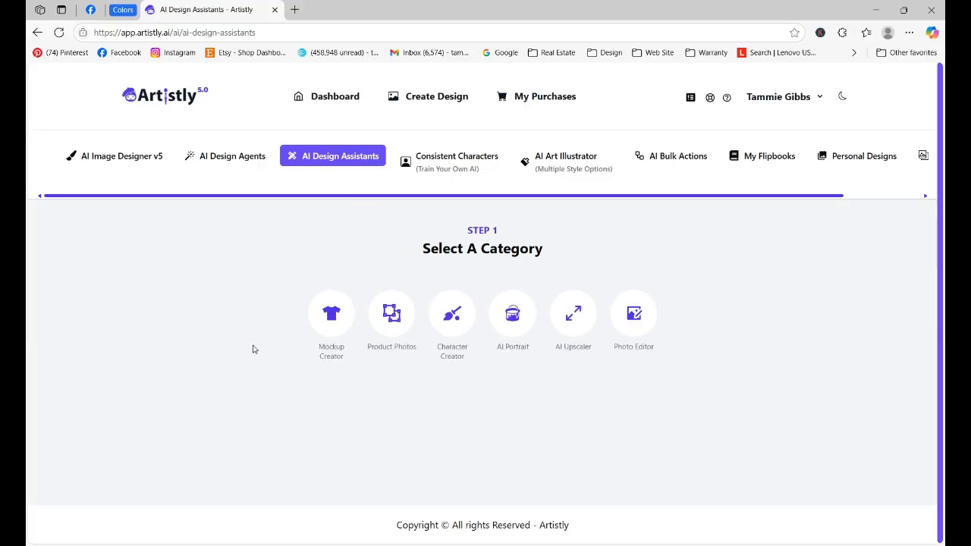
click(636, 317)
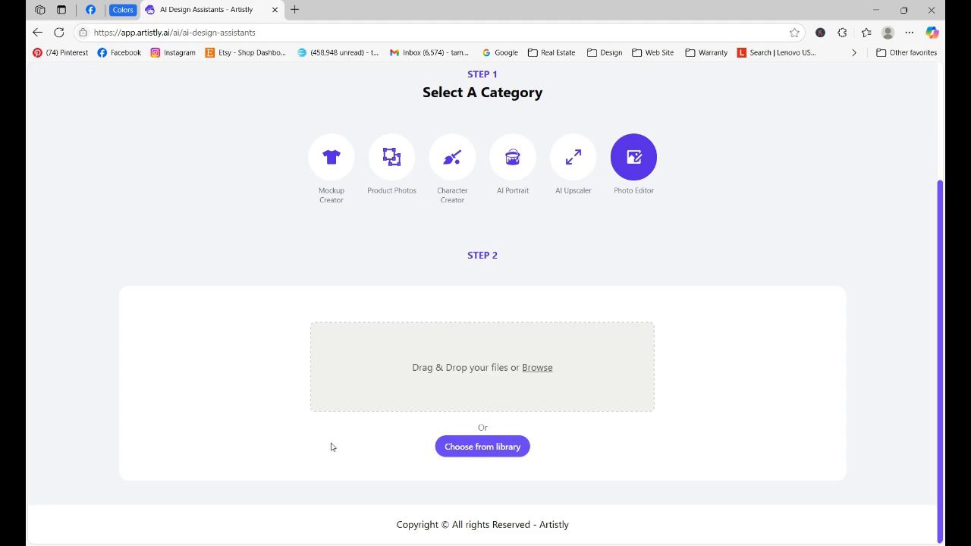
click(481, 449)
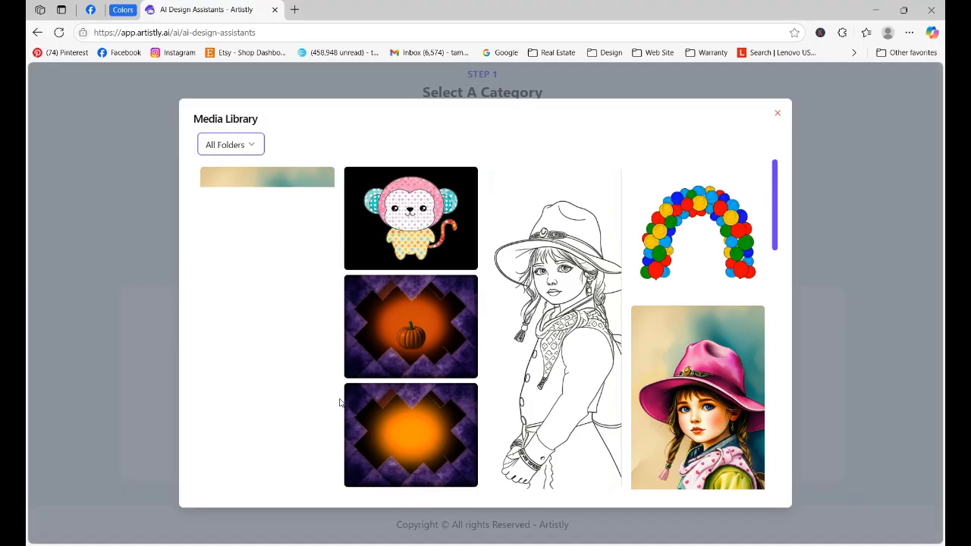
- Choose the painting of the girl in a blue hat from the media library's Fox Woodsy folder, loading more images to reach it
click(254, 146)
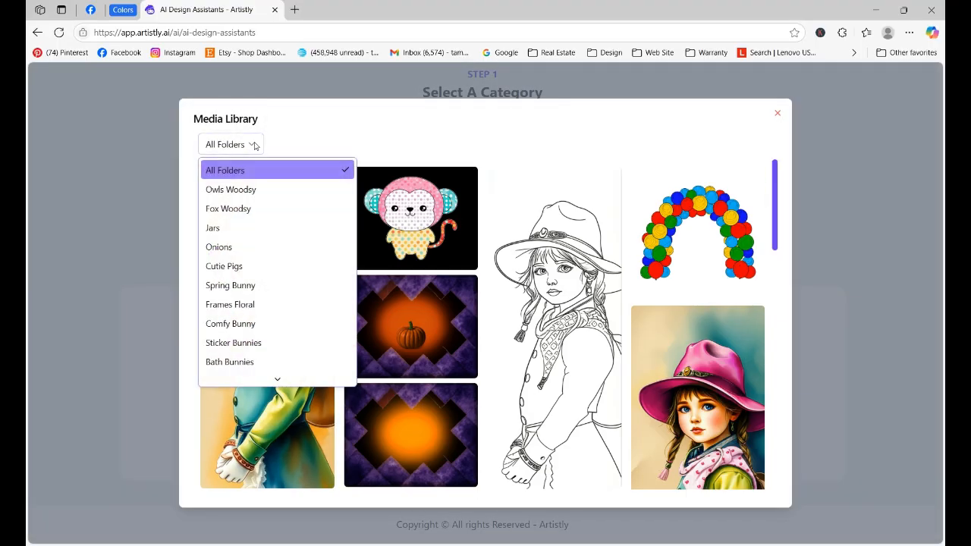
click(253, 215)
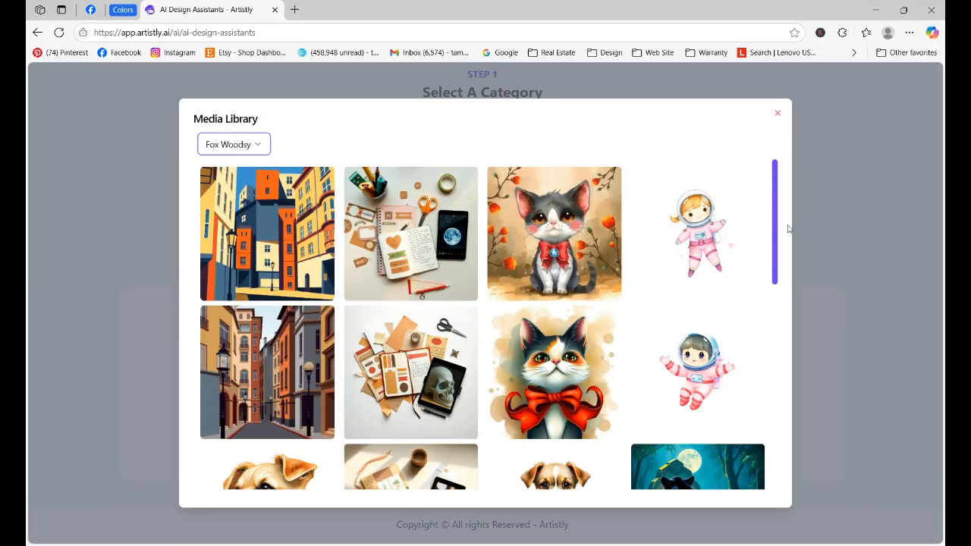
scroll(777, 241, down, 2)
scroll(777, 241, down, 5)
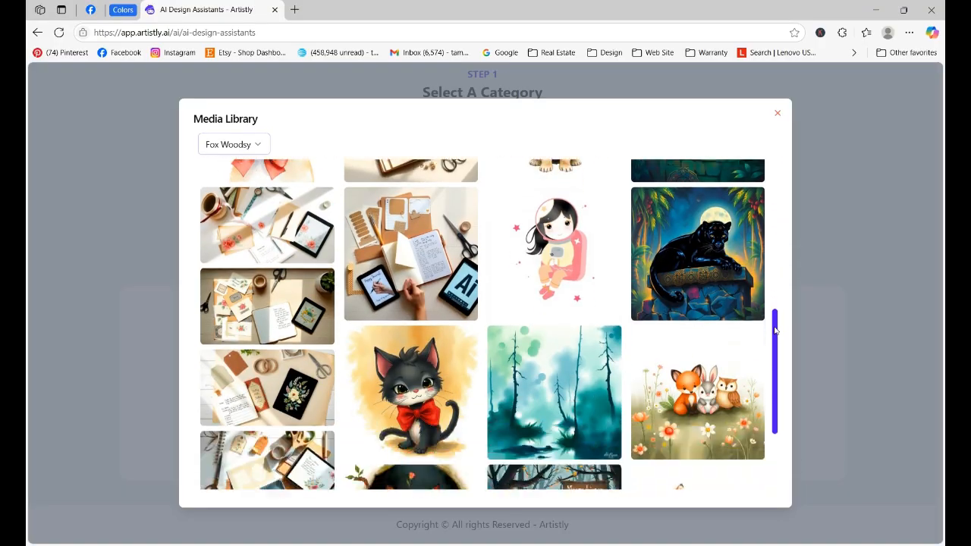
click(482, 472)
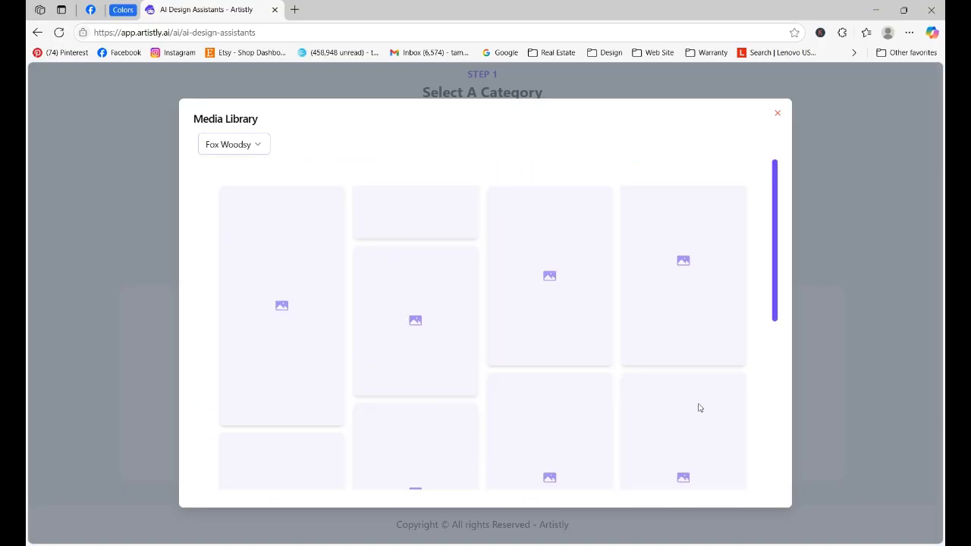
scroll(776, 254, down, 2)
scroll(777, 254, down, 3)
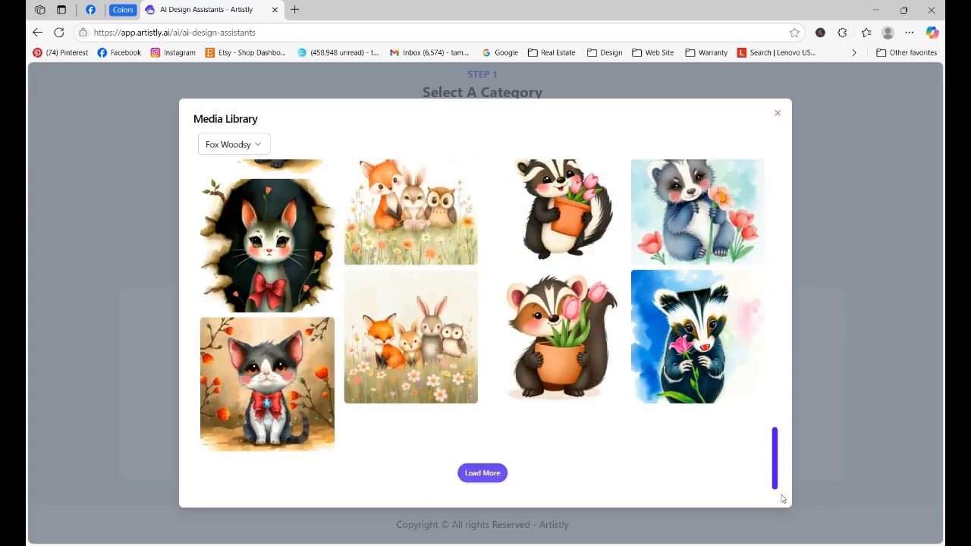
click(483, 472)
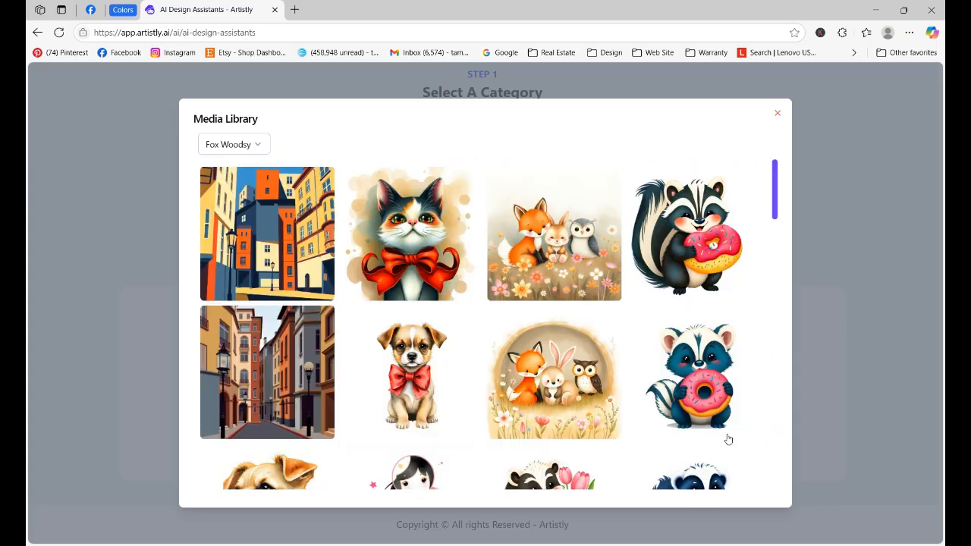
drag(773, 201, 774, 516)
click(492, 475)
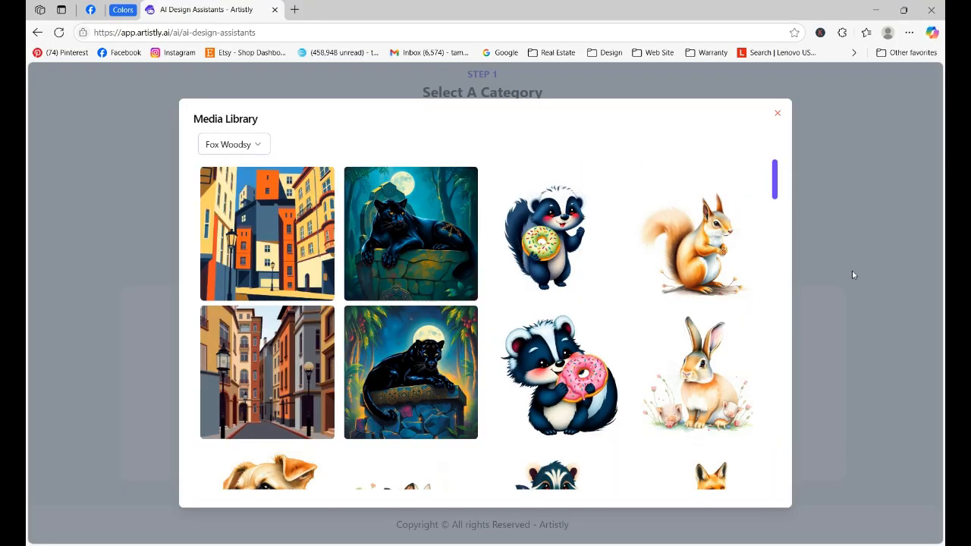
drag(783, 190, 801, 422)
click(723, 377)
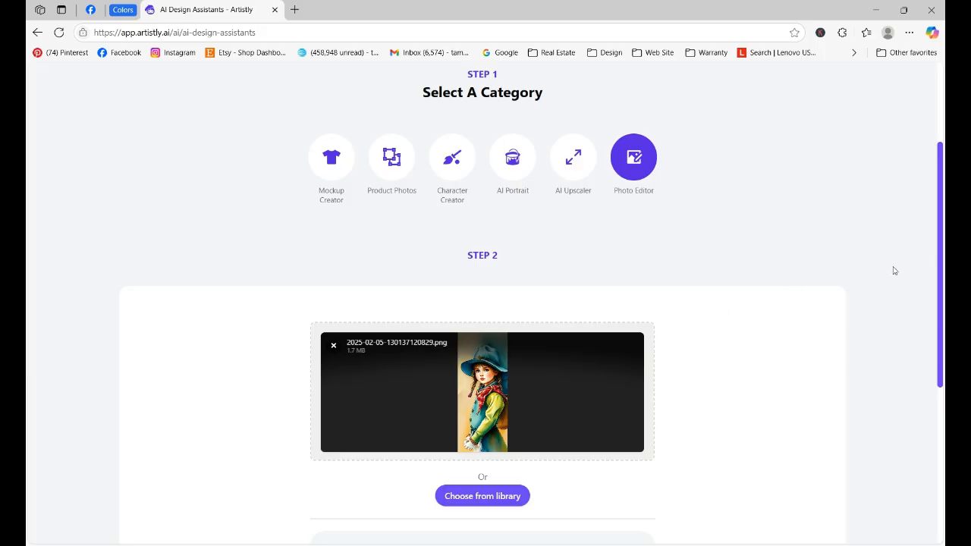
- Start the image edit prompt with "change the color of the hat to hot pink and leave the scarf as is just"
scroll(894, 271, down, 3)
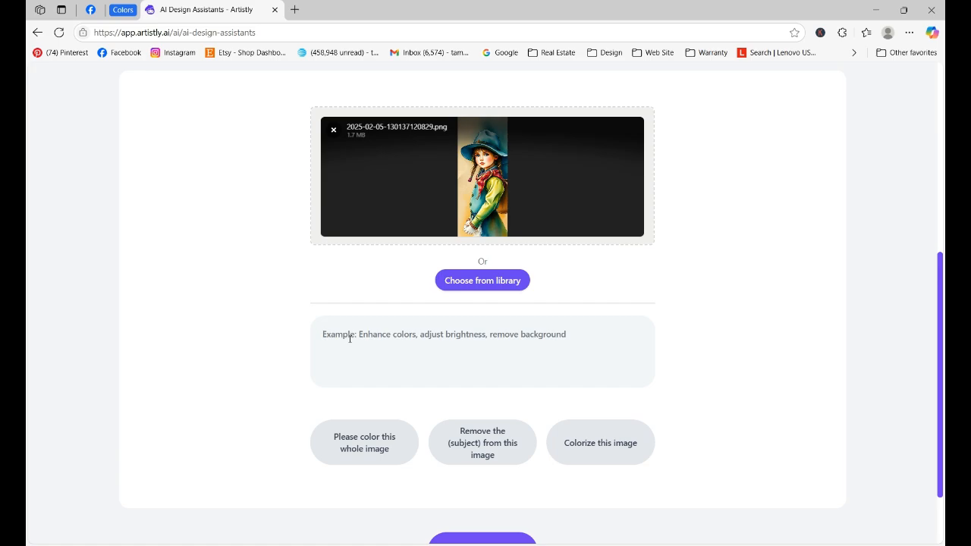
text(change the)
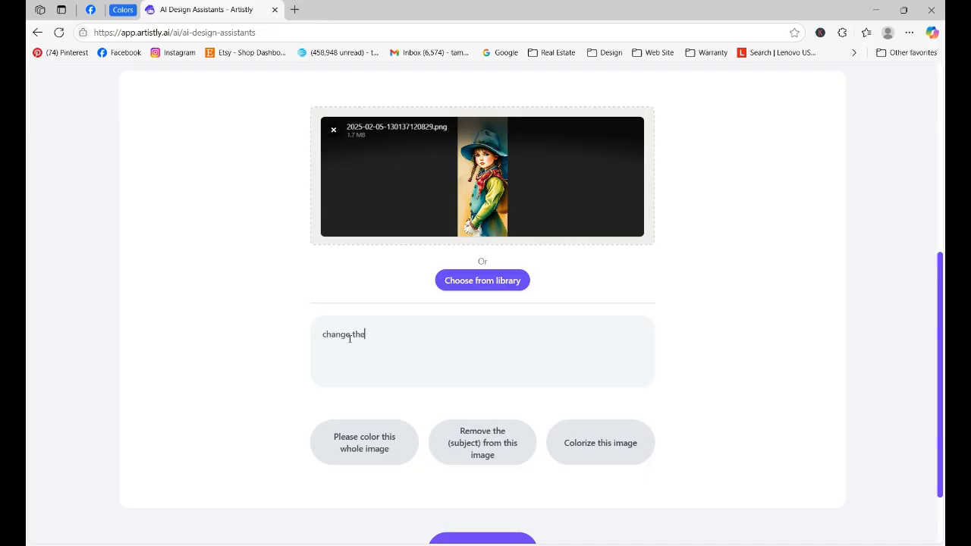
text( color of the hat to hot pink and chang)
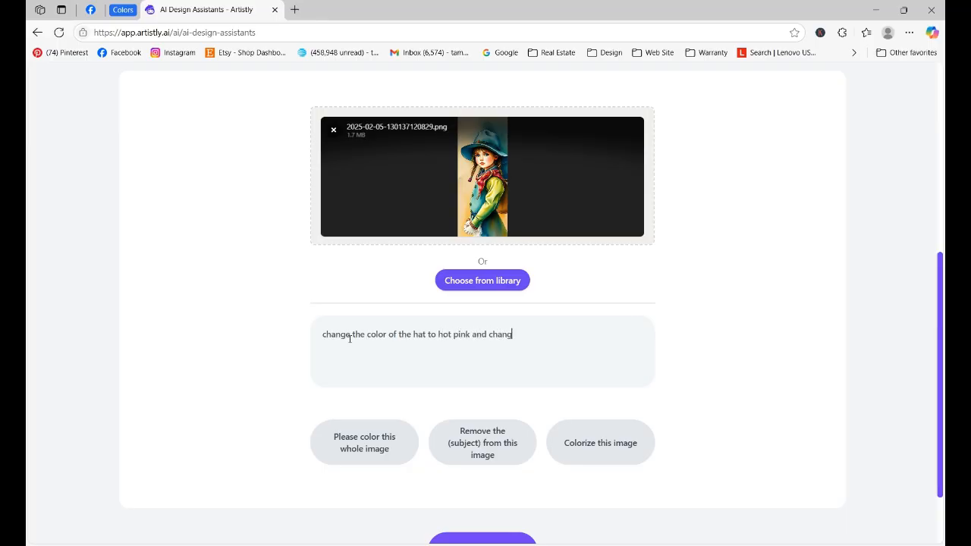
key(BackSpace)
key(BackSpace)
key(BackSpace)
text(leave teh)
key(BackSpace)
key(BackSpace)
key(BackSpace)
text(he scarf as is just)
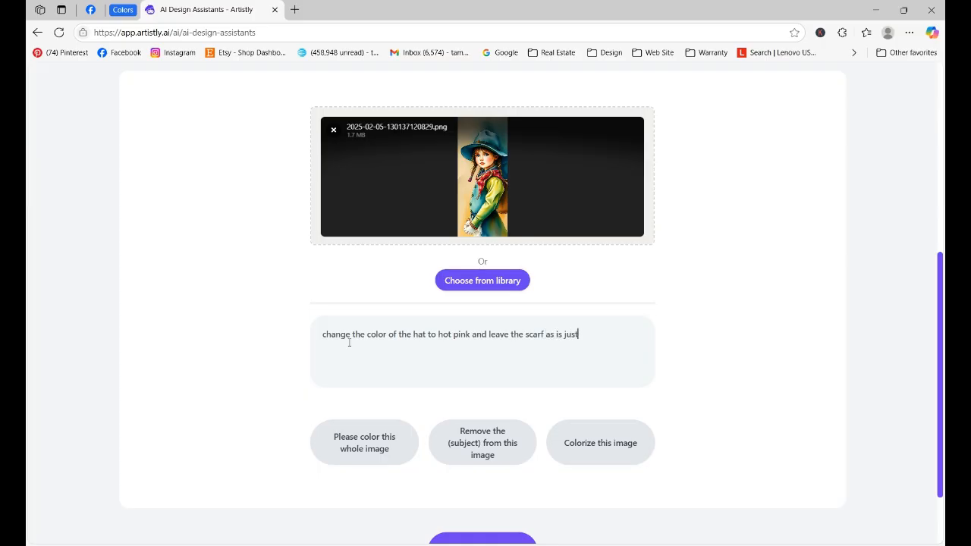
- Complete the edit prompt with "change the color to soft baby pink and add a pattern to it."
text( change the colo)
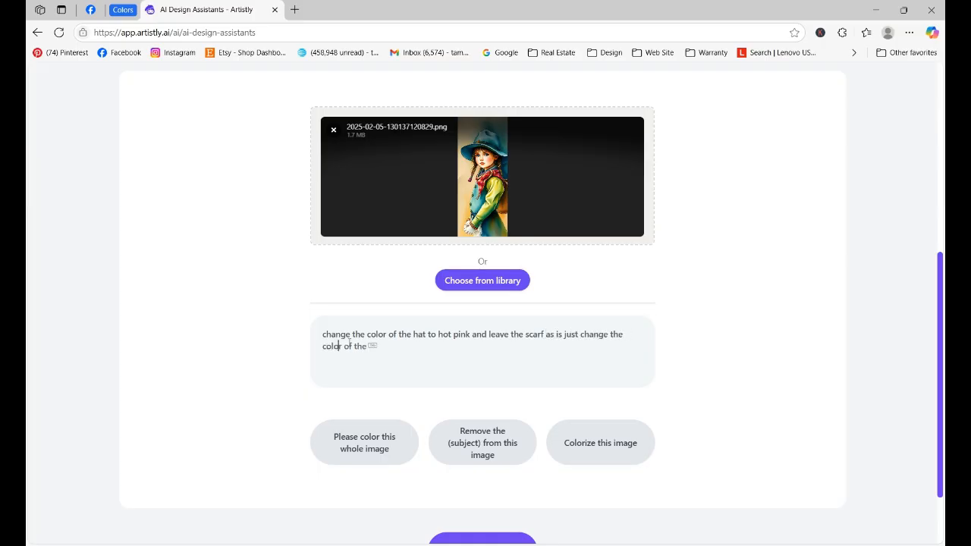
text(r to sof)
key(BackSpace)
key(BackSpace)
key(BackSpace)
text(soft baby pink and add a p)
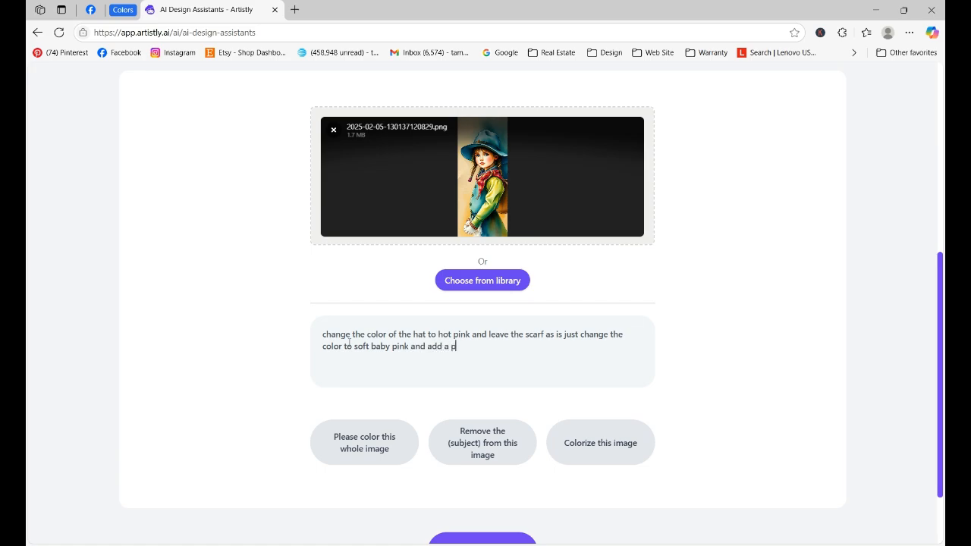
text(attern to it.)
- Generate the edited image and reload the Personal Designs page
scroll(828, 375, down, 2)
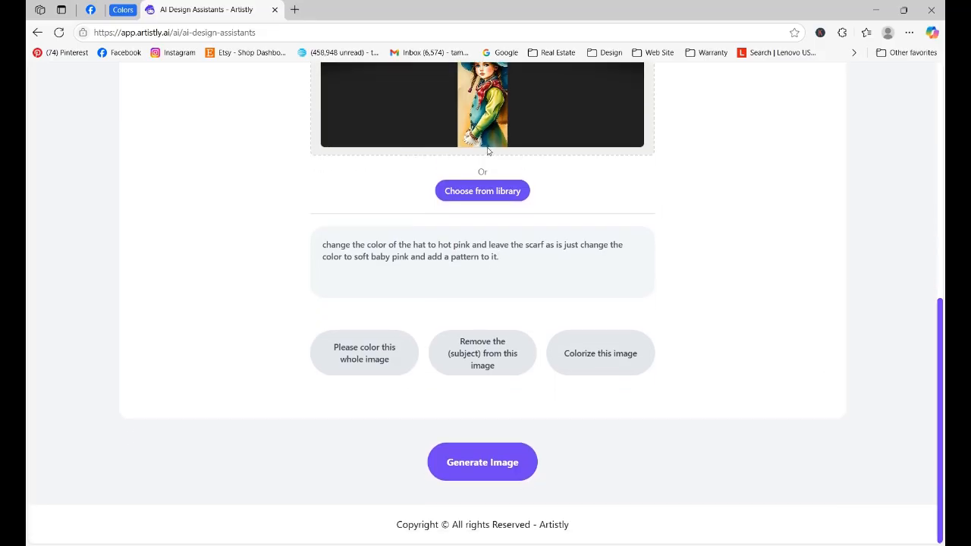
click(471, 463)
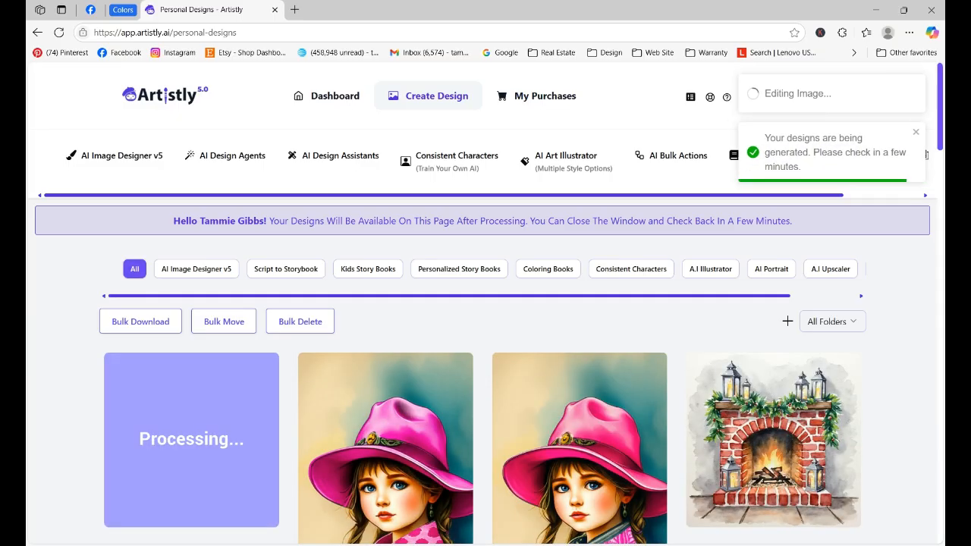
scroll(486, 341, down, 3)
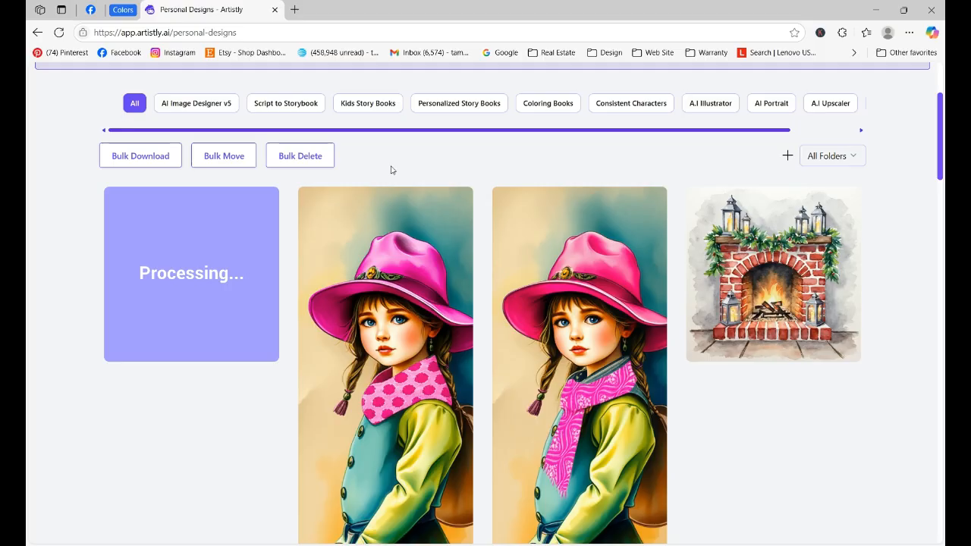
click(59, 33)
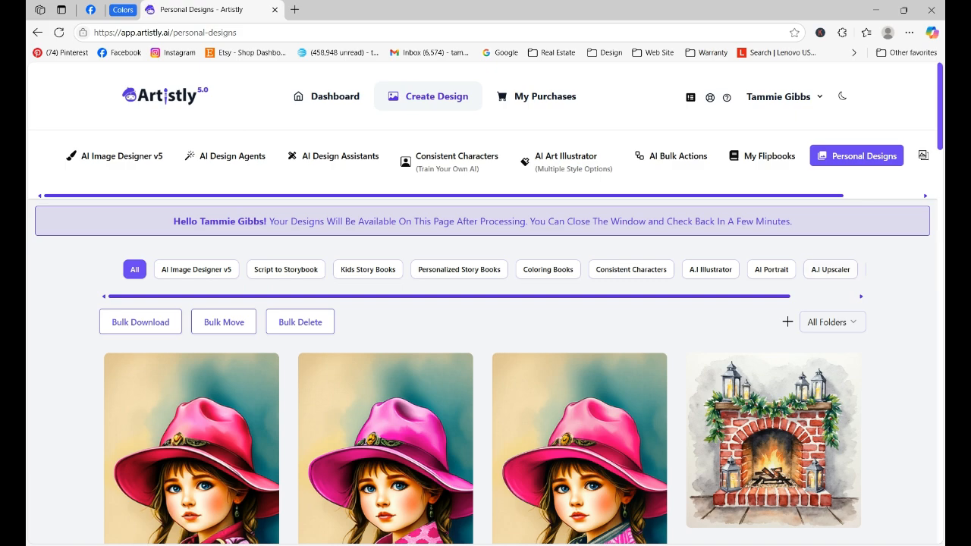
- Examine the full preview and details of the newly generated girl design, checking the hat and scarf, and close it
scroll(485, 303, down, 4)
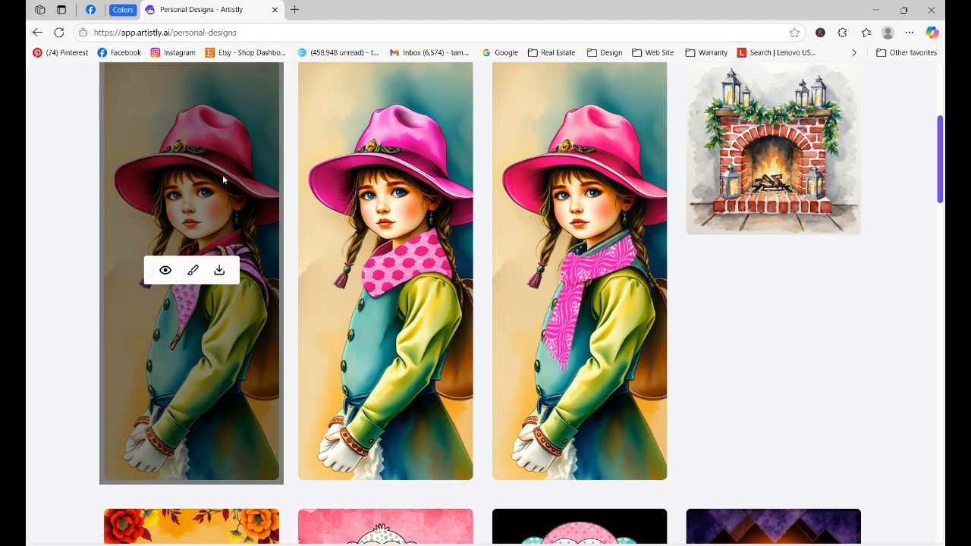
mouse_move(311, 191)
mouse_move(167, 289)
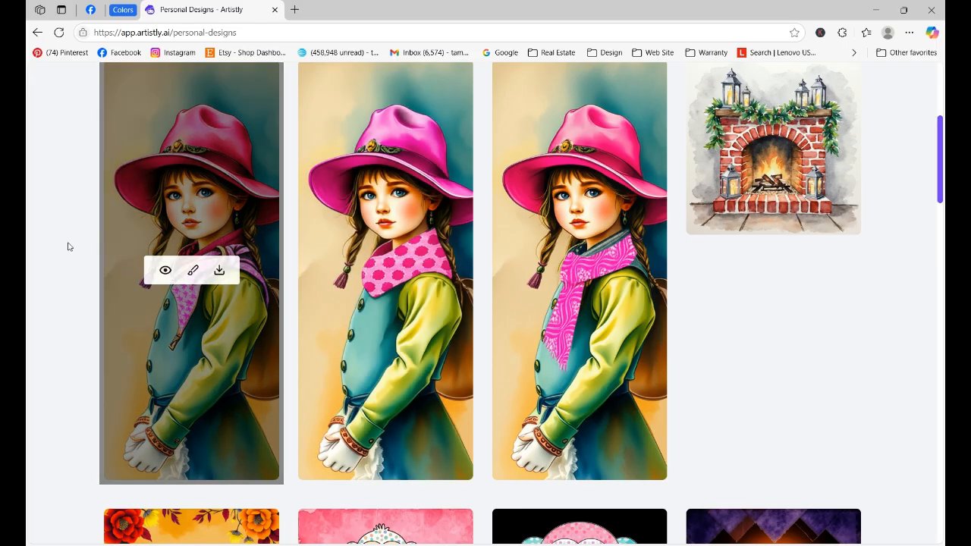
click(165, 270)
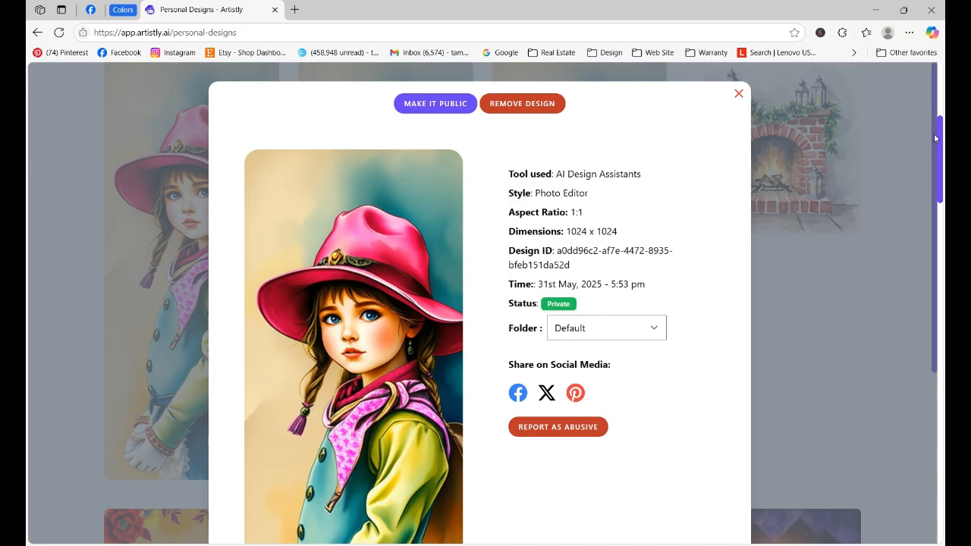
scroll(939, 167, down, 1)
scroll(939, 167, down, 3)
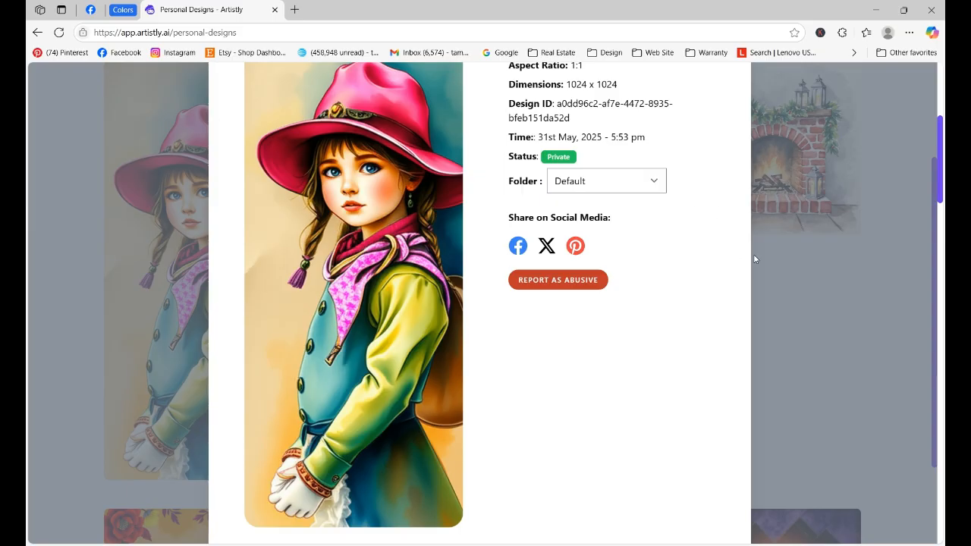
scroll(931, 143, up, 2)
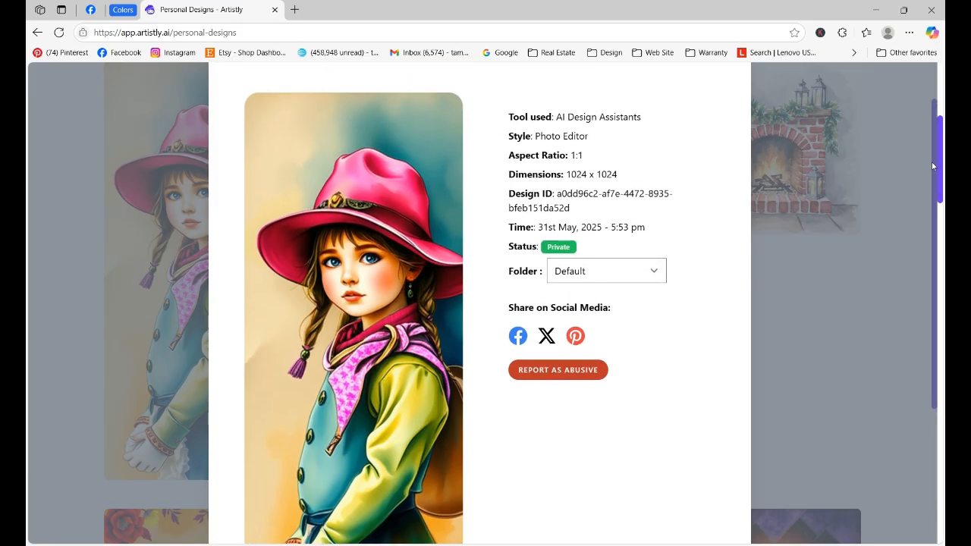
scroll(931, 162, up, 1)
click(737, 92)
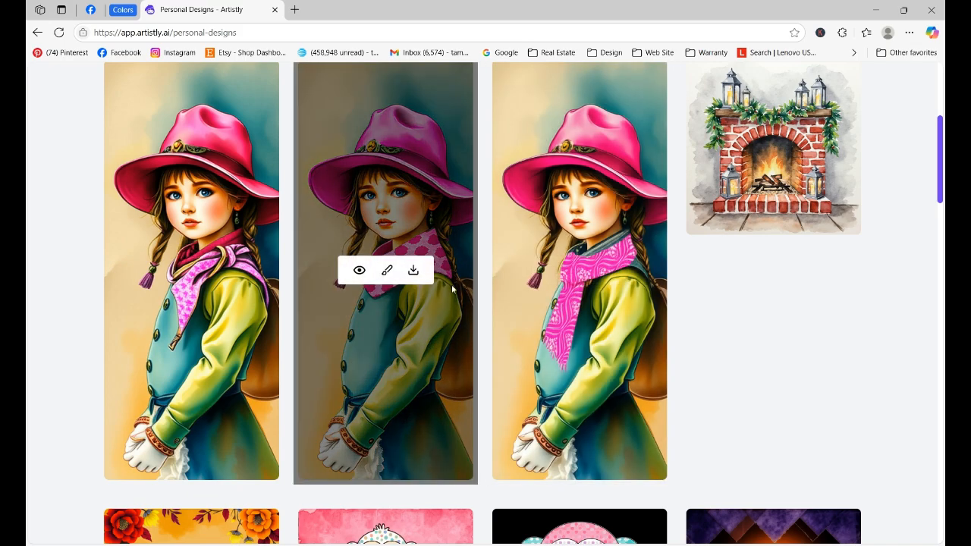
- Examine the enlarged girl design with the dotted pink scarf, close it and compare the versions in the gallery
click(359, 270)
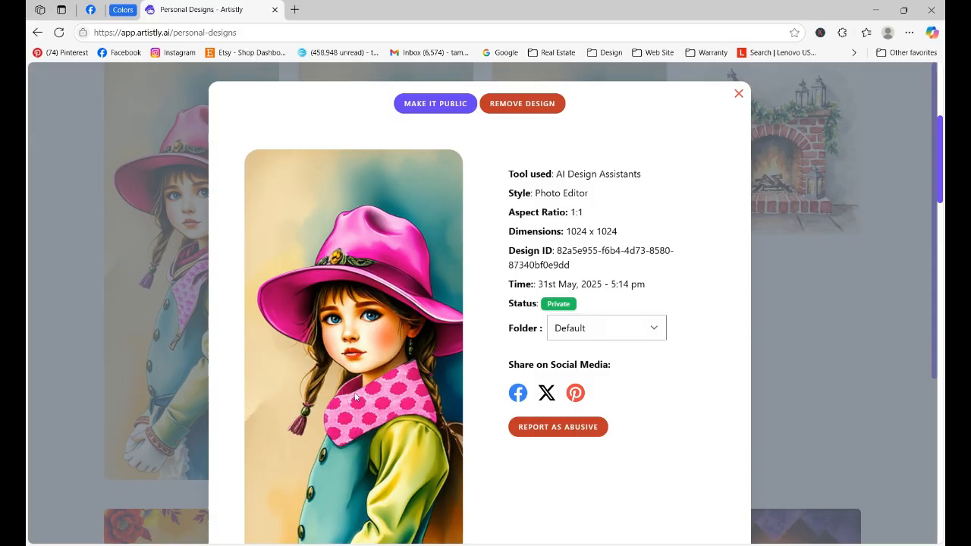
click(738, 94)
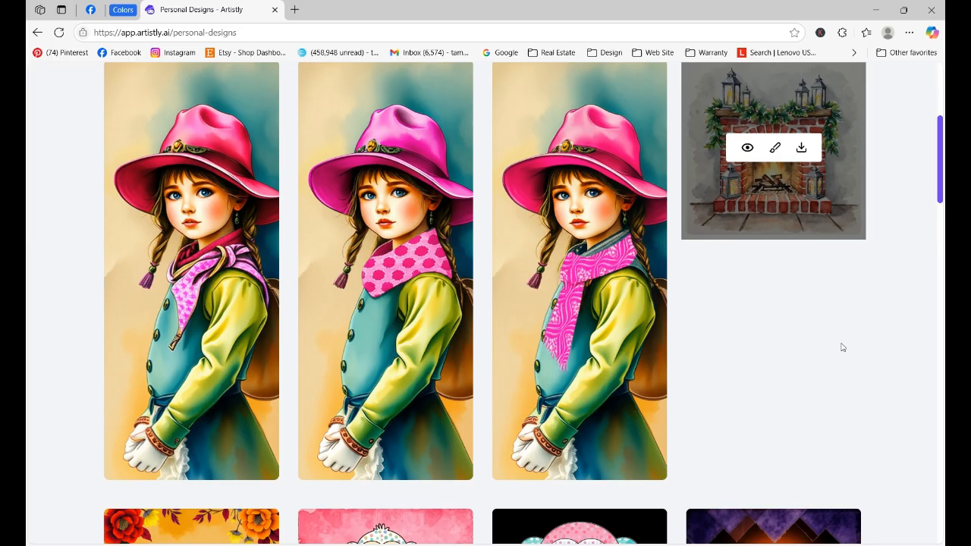
scroll(941, 182, down, 2)
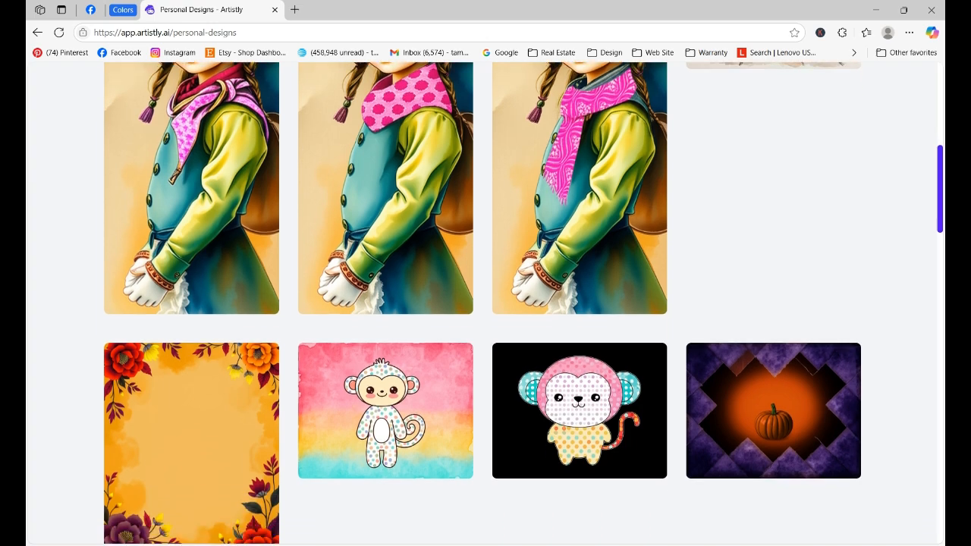
scroll(485, 303, up, 3)
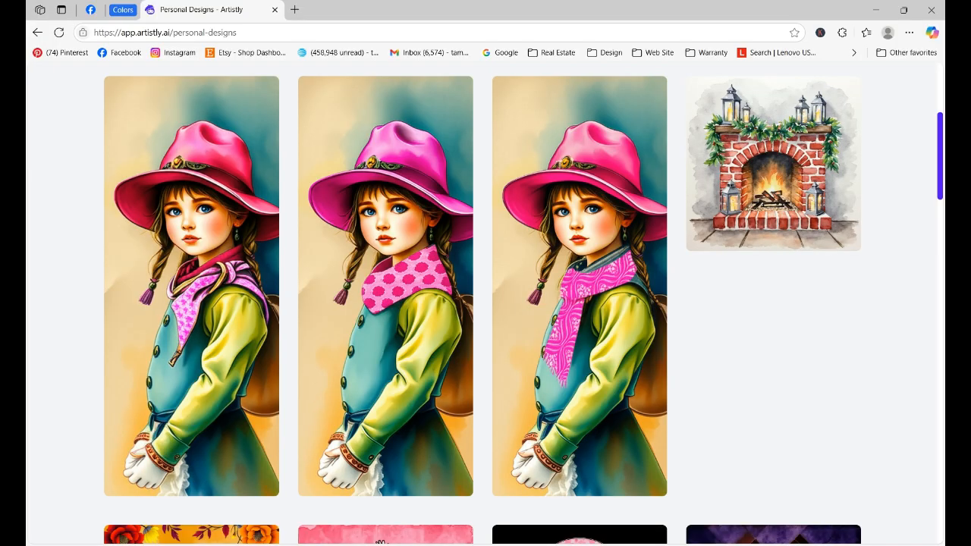
- View the autumn floral frame design with its details and design prompt, and return to the gallery
scroll(379, 288, down, 5)
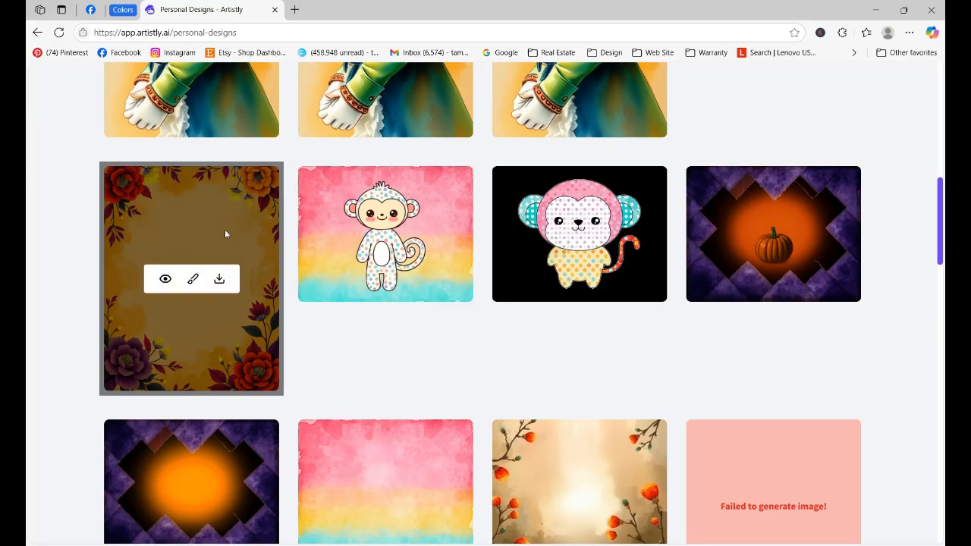
click(165, 279)
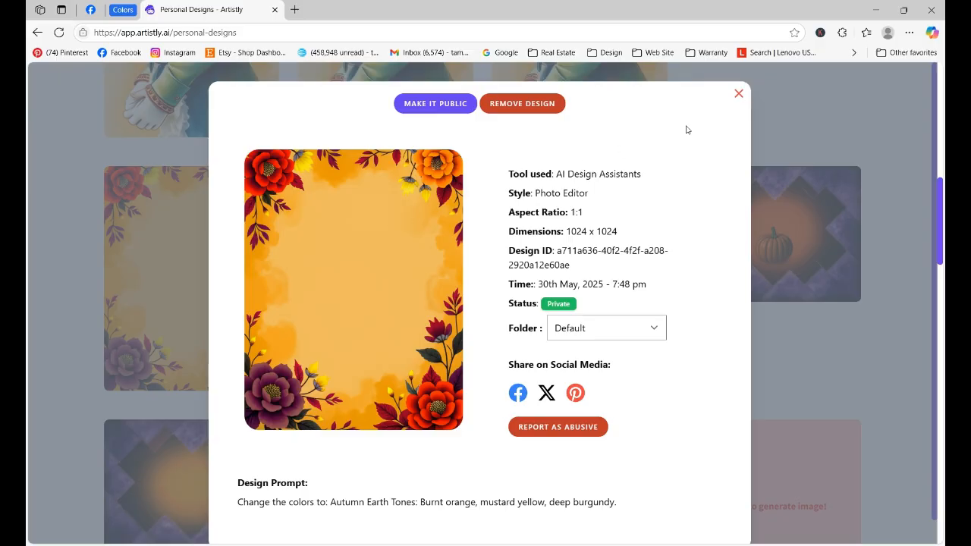
click(739, 95)
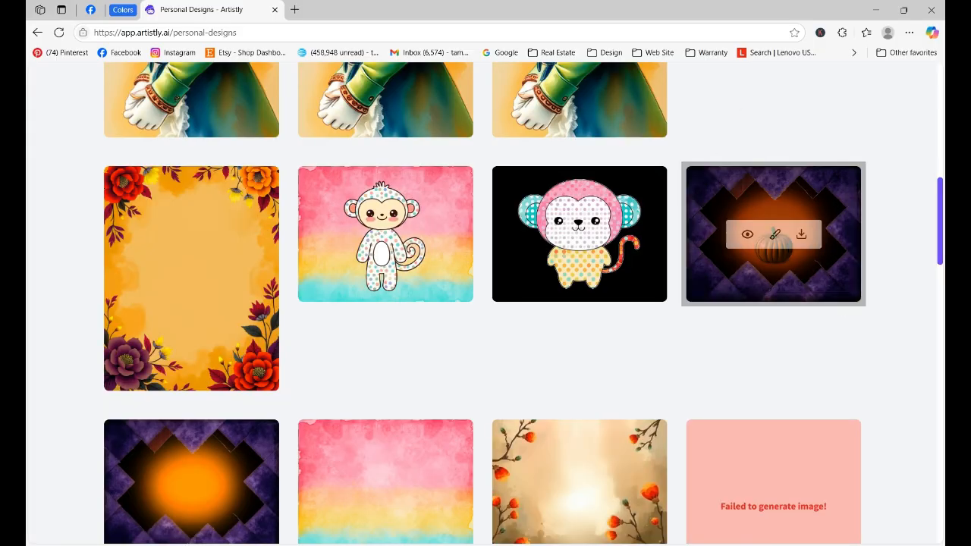
drag(939, 182, 941, 78)
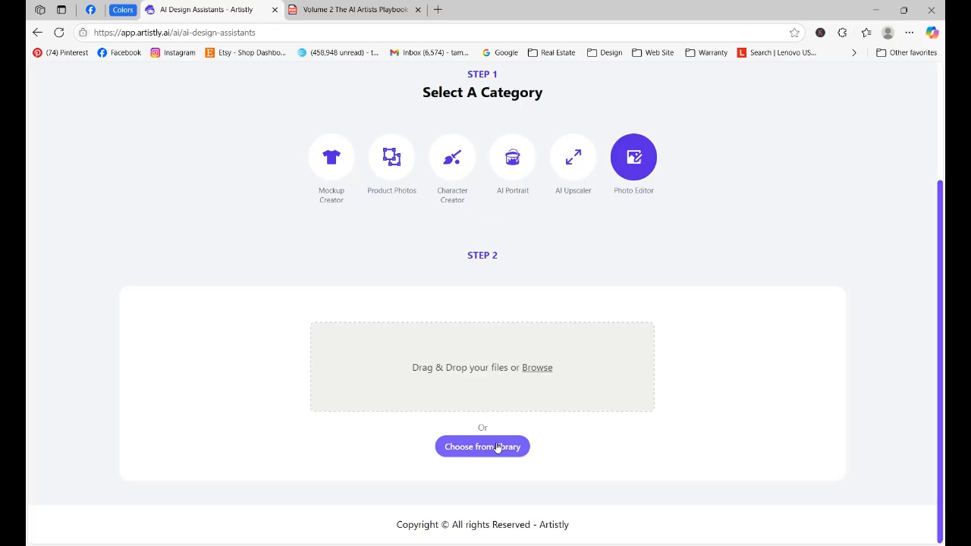
- Load the uncolored balloon arch line drawing from the Video Images folder of the media library into the Photo Editor
click(497, 447)
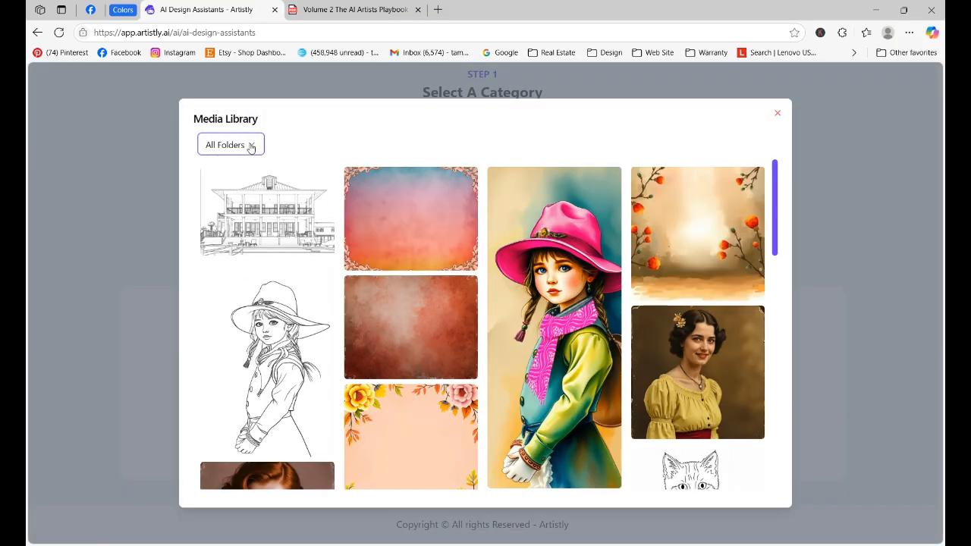
click(251, 147)
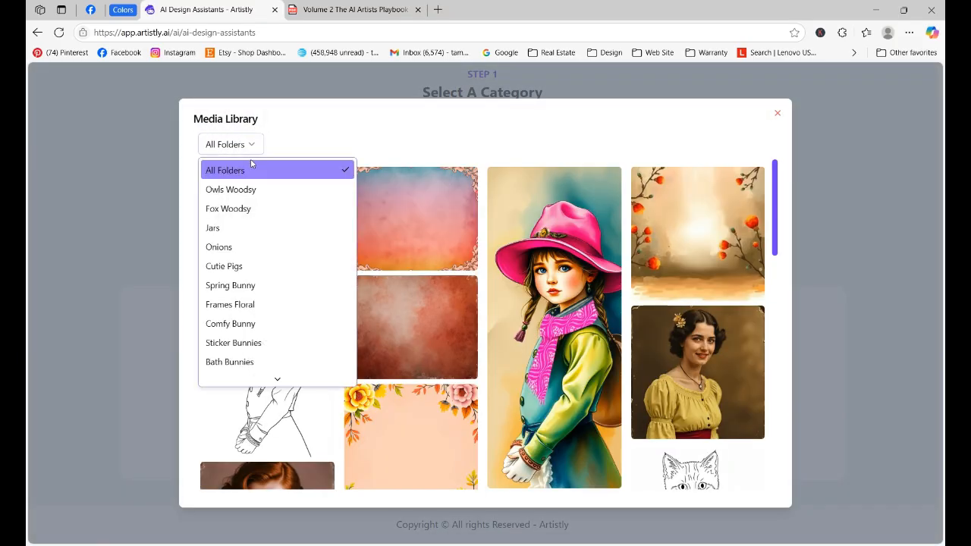
scroll(267, 250, down, 8)
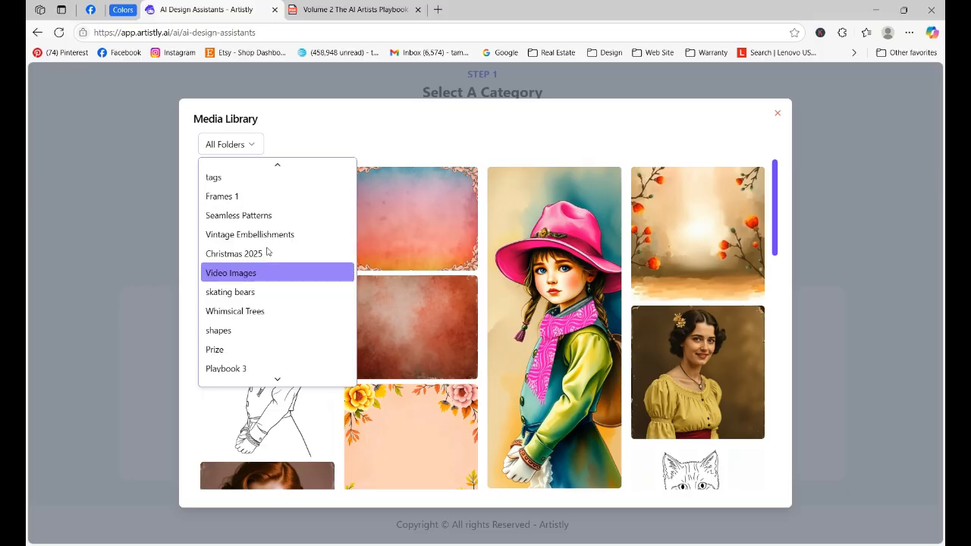
click(263, 273)
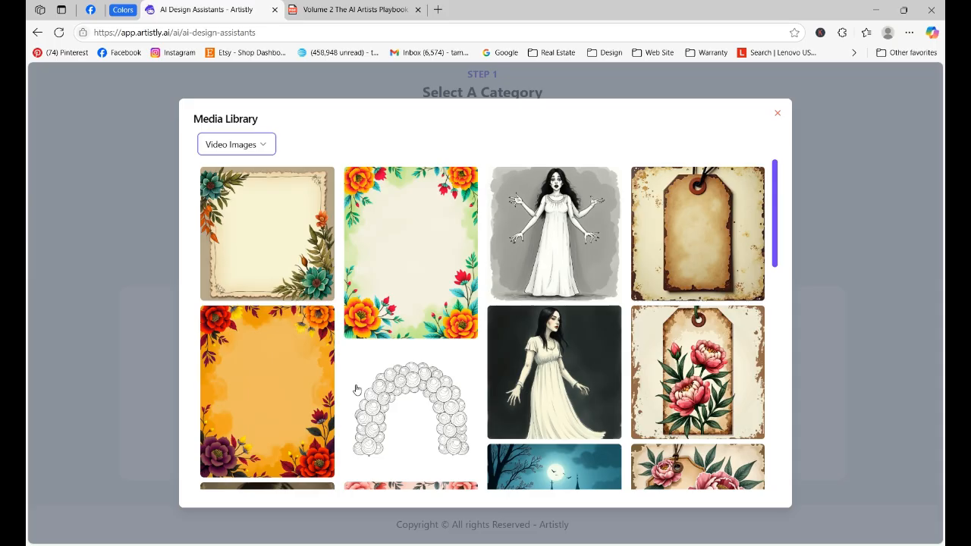
click(409, 391)
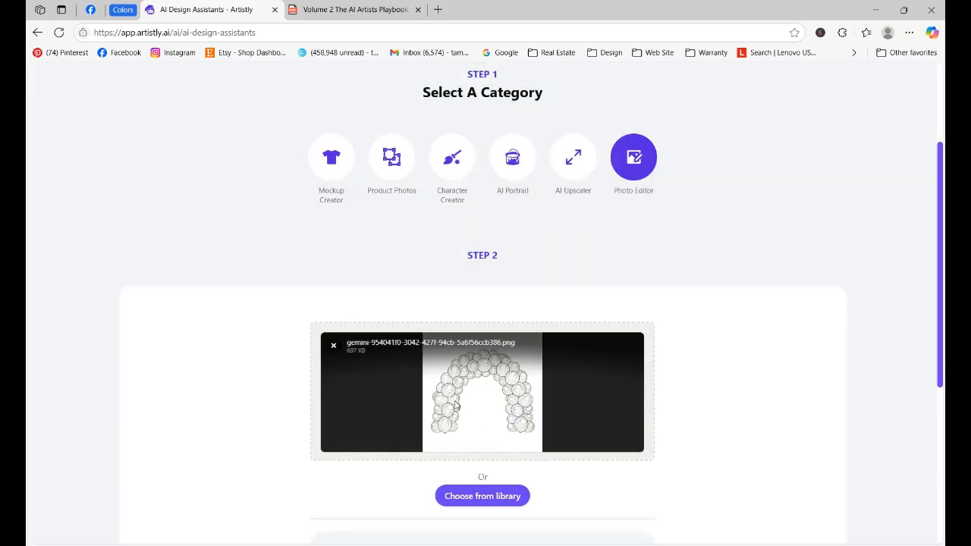
- Write the edit prompt "add these colors to the balloons:" for the balloon arch image
scroll(940, 303, down, 3)
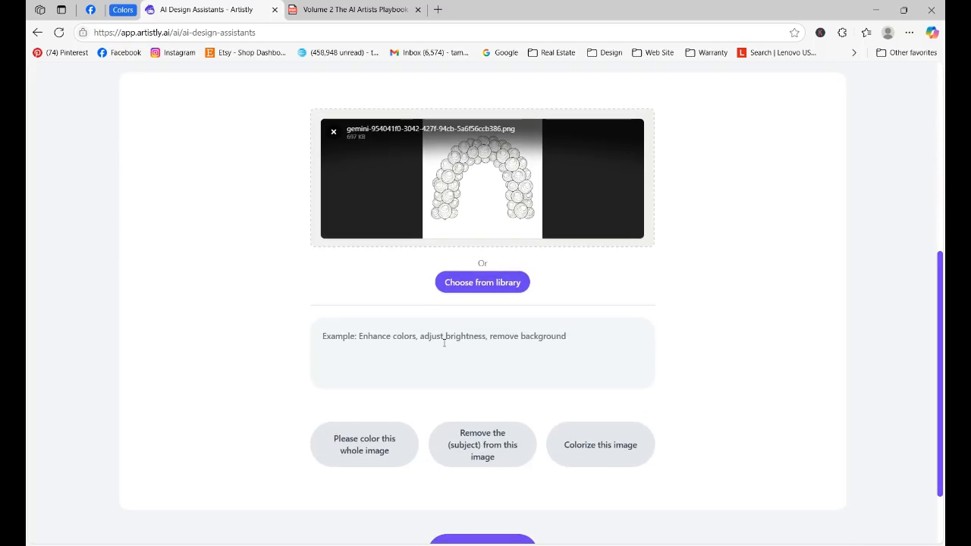
click(444, 343)
text(there)
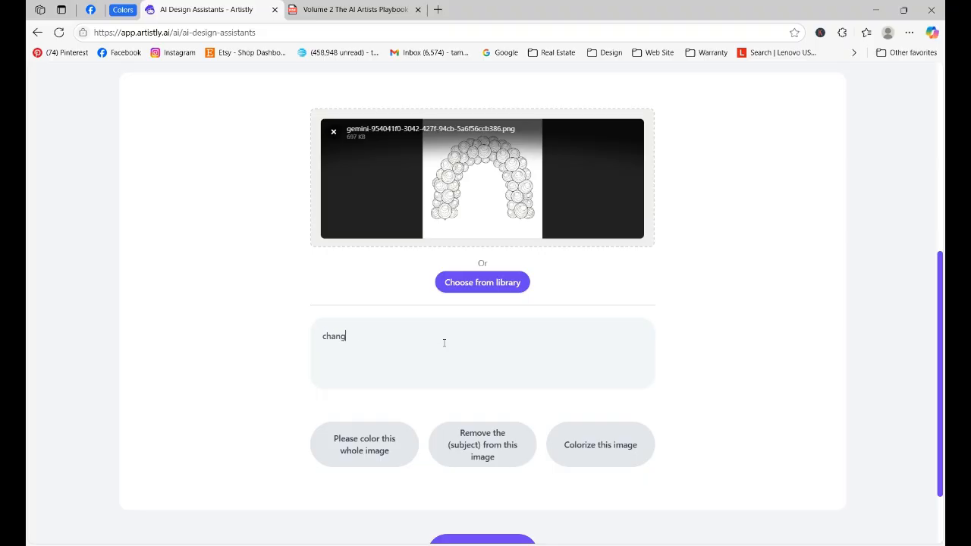
key(BackSpace)
key(BackSpace)
key(BackSpace)
key(BackSpace)
key(BackSpace)
text(add these colors to this image)
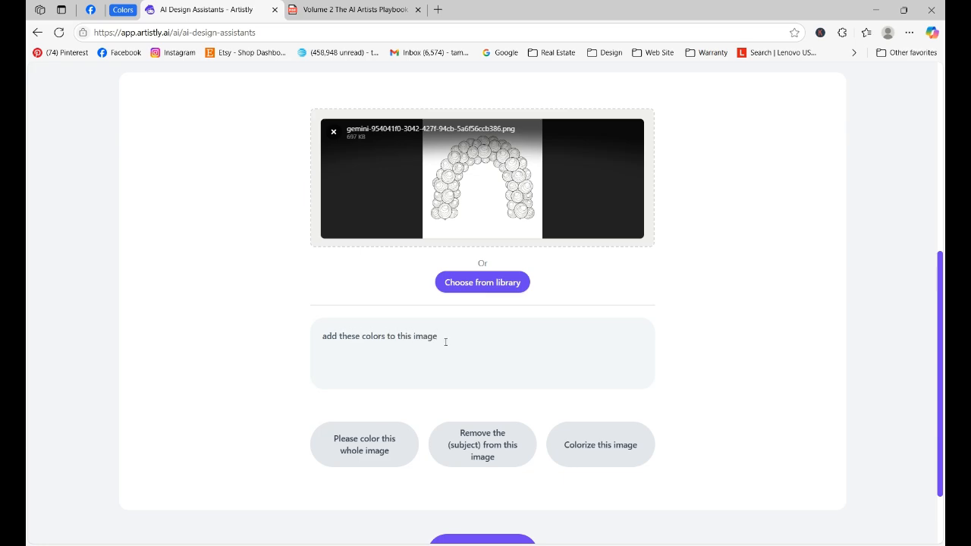
key(BackSpace)
key(BackSpace)
key(BackSpace)
key(BackSpace)
key(BackSpace)
key(BackSpace)
key(BackSpace)
text(he balloons)
- Copy the line "Jewel-Toned Cultural Brights: Rich emeralds, sapphire blues, ruby reds." from the Volume 2 AI Artists Playbook PDF
click(365, 10)
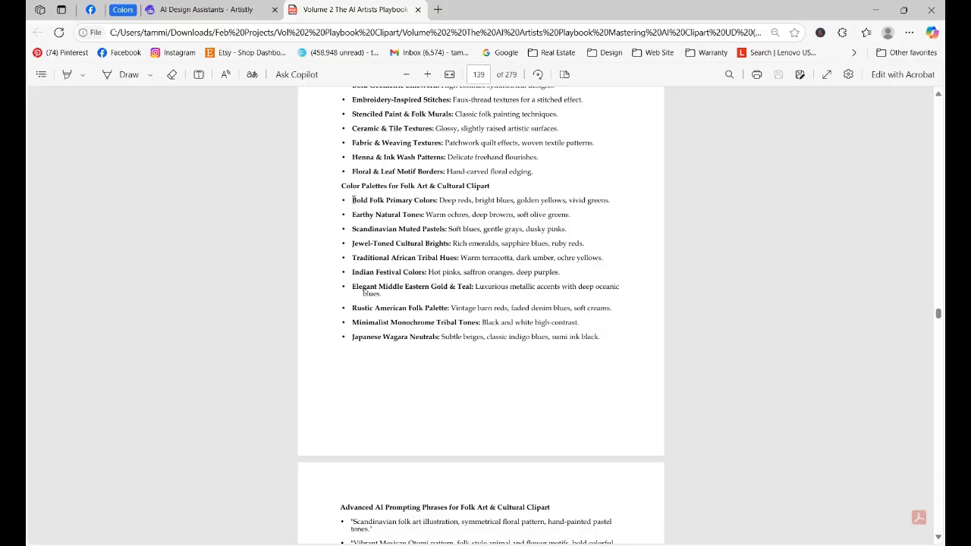
drag(353, 201, 617, 204)
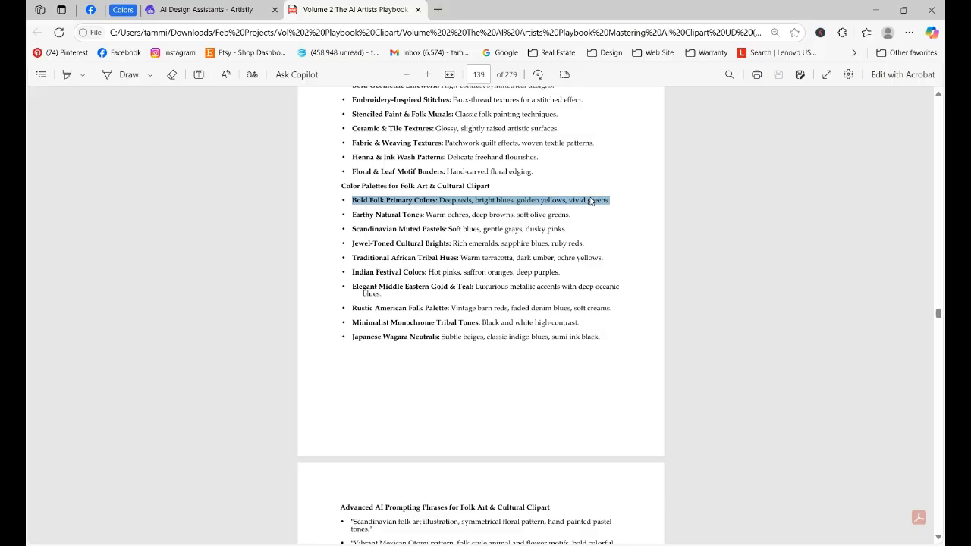
click(541, 244)
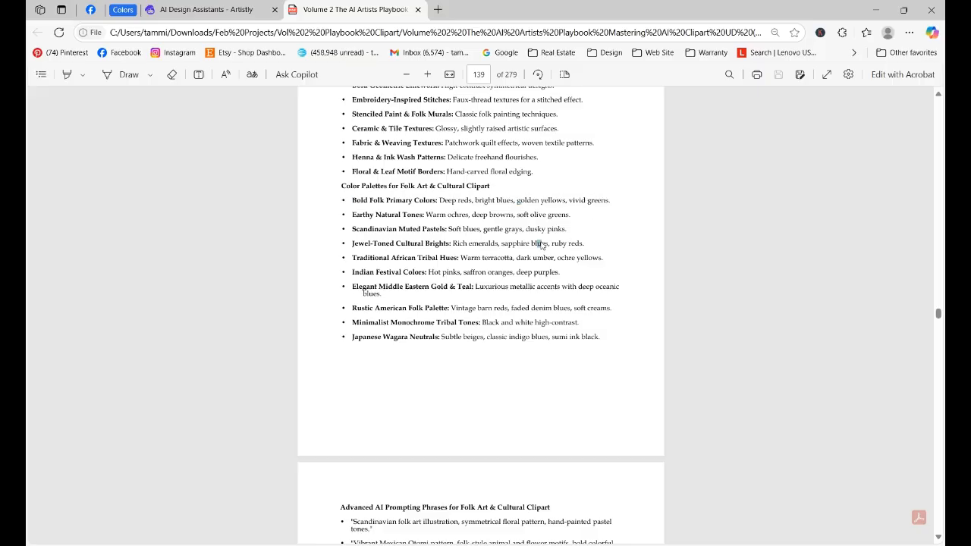
drag(351, 244, 585, 246)
key(ctrl+c)
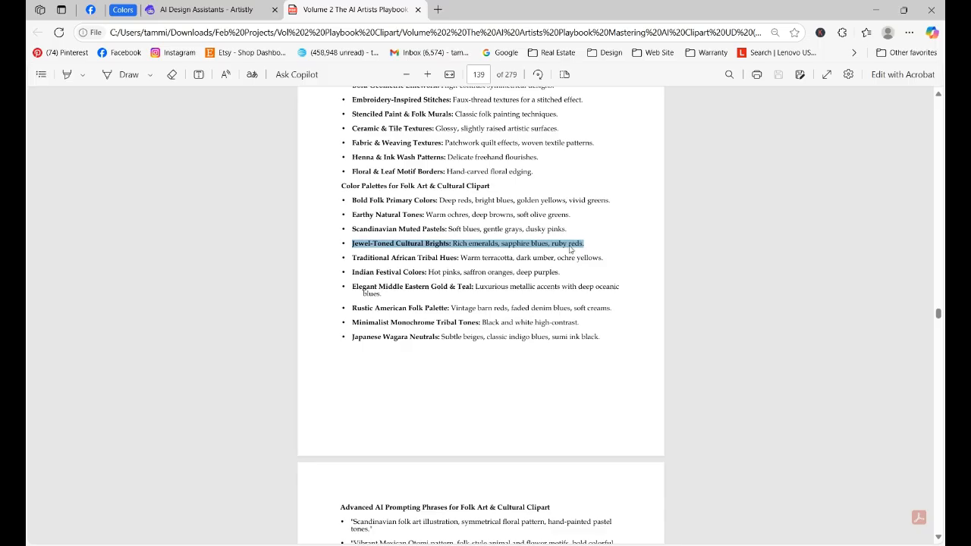
- Return to Artistly, paste the copied jewel-tone palette at the end of the balloon prompt and generate the image
click(220, 9)
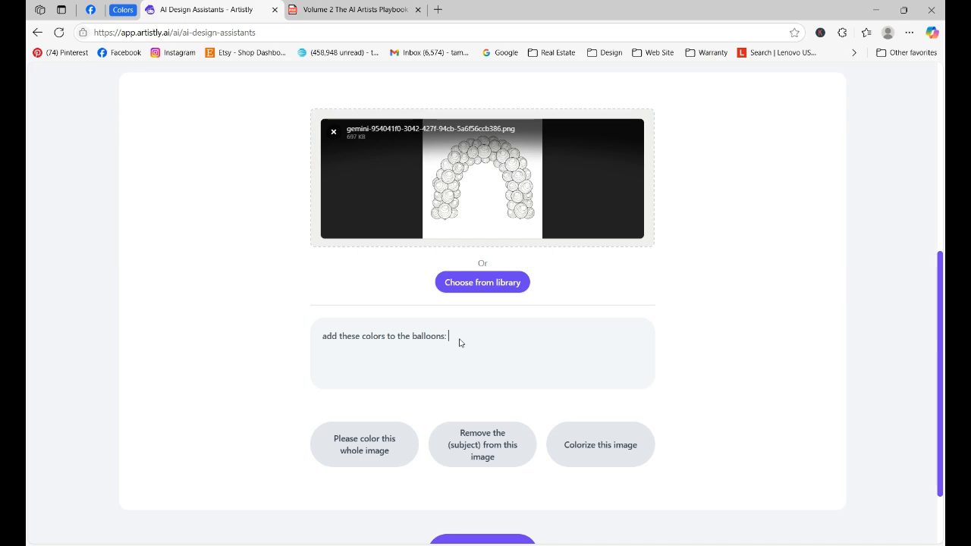
key(ctrl+v)
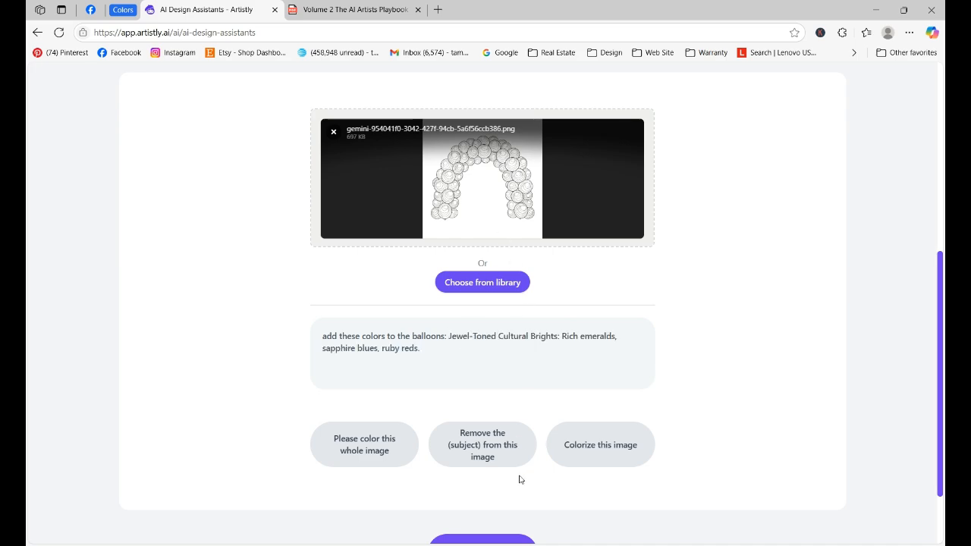
scroll(940, 380, down, 1)
text(.)
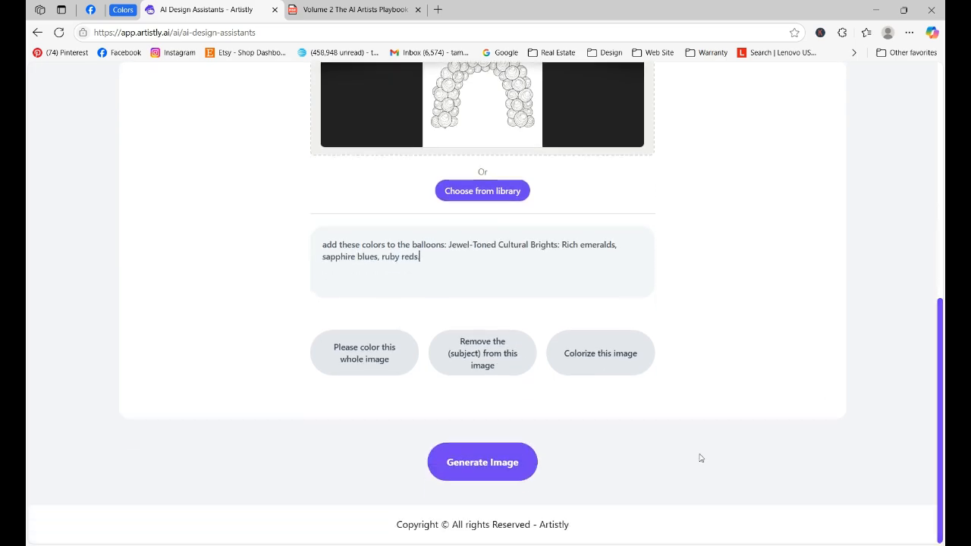
click(511, 468)
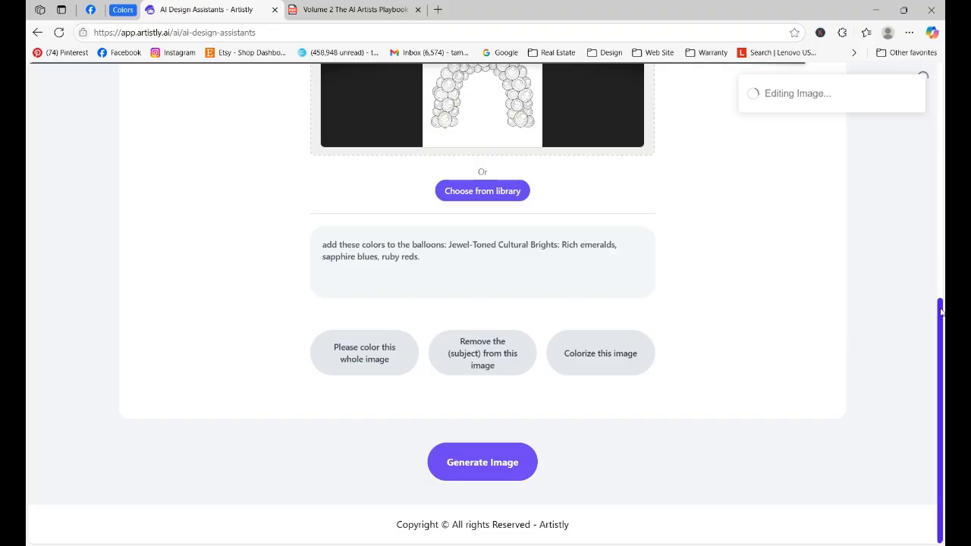
drag(940, 314, 939, 221)
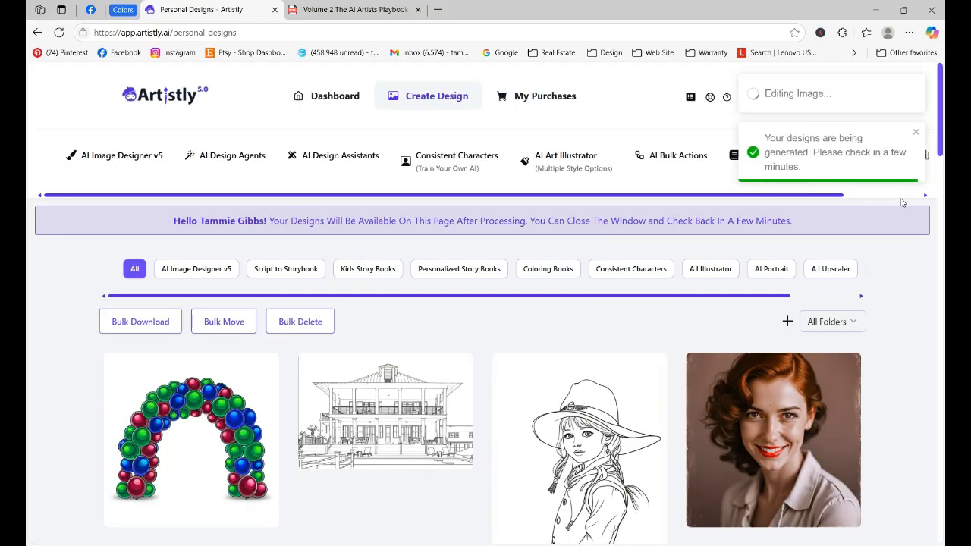
- Examine the preview, details and design prompt of the newly colored balloon arch design, and close it
mouse_move(169, 434)
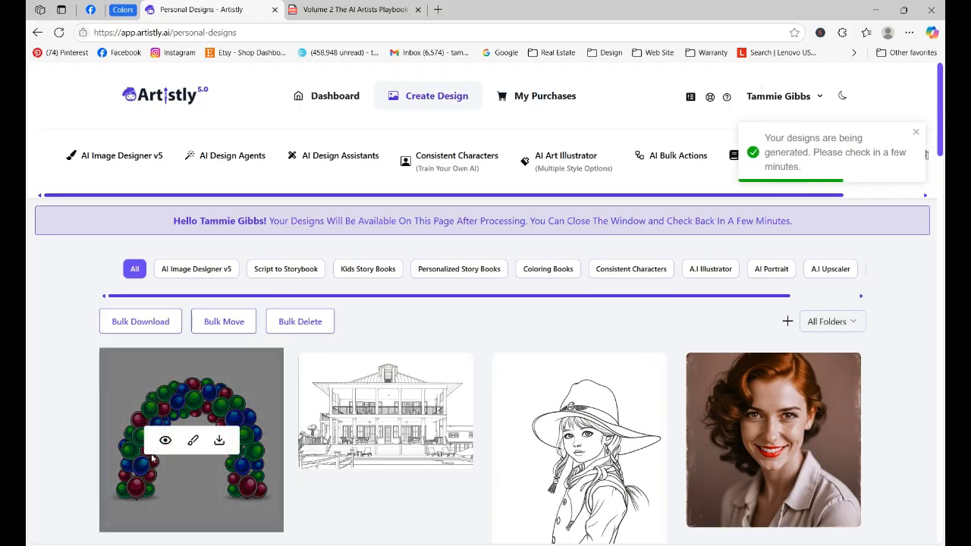
click(166, 438)
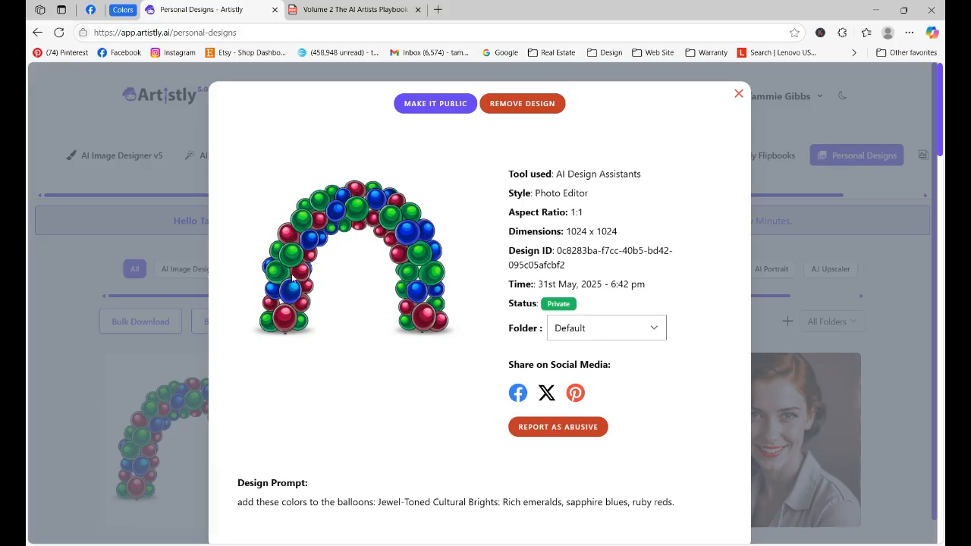
click(738, 94)
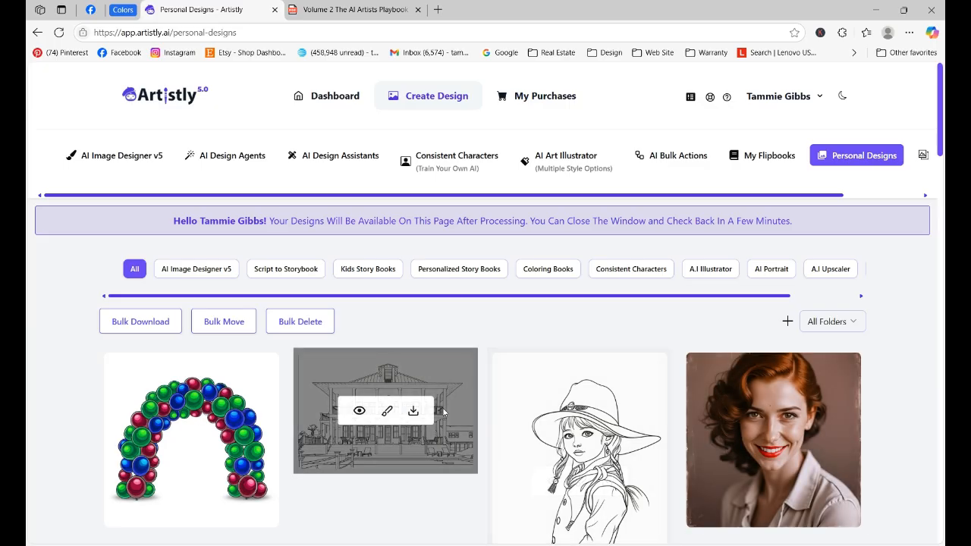
- Open the Photo Editor in AI Design Assistants and upload the photo large-home-389271_1280.jpg from the computer
click(357, 161)
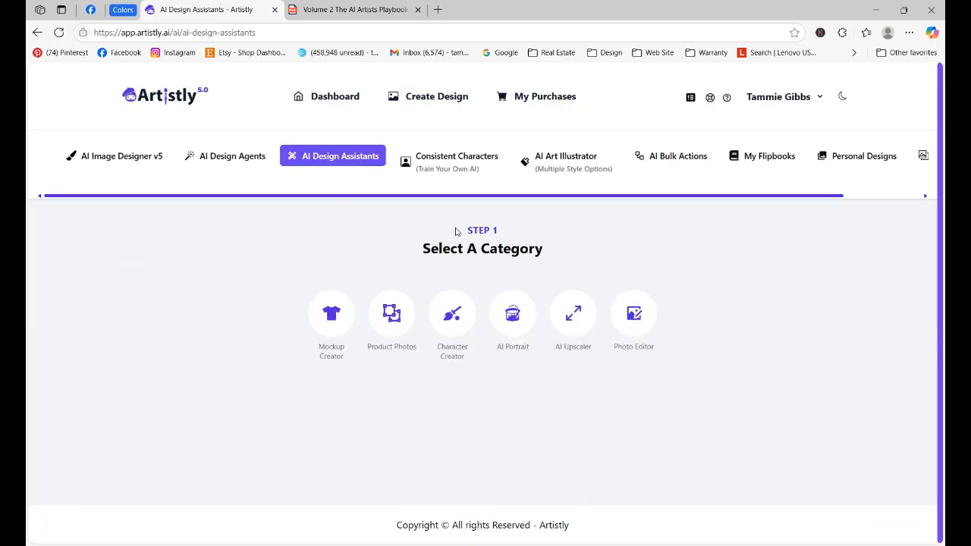
click(656, 303)
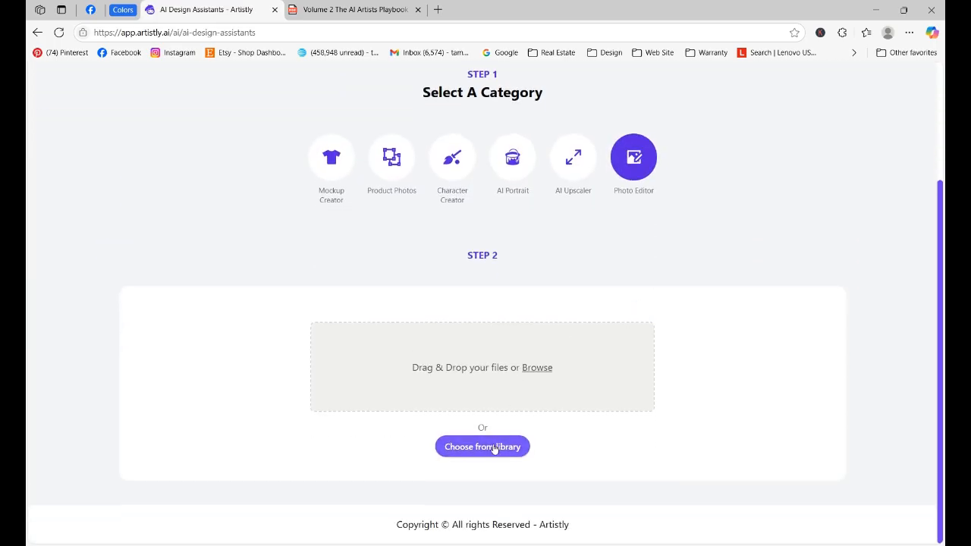
click(534, 369)
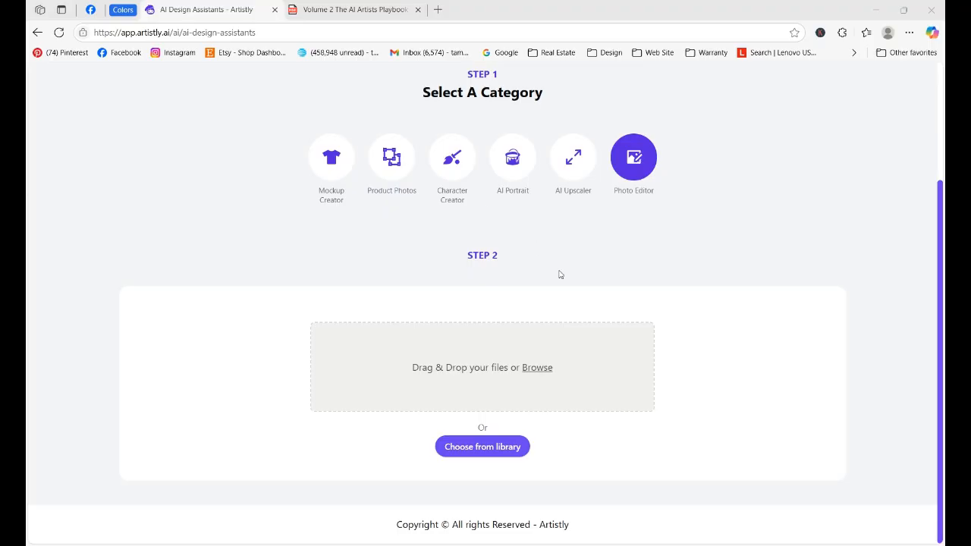
key(Return)
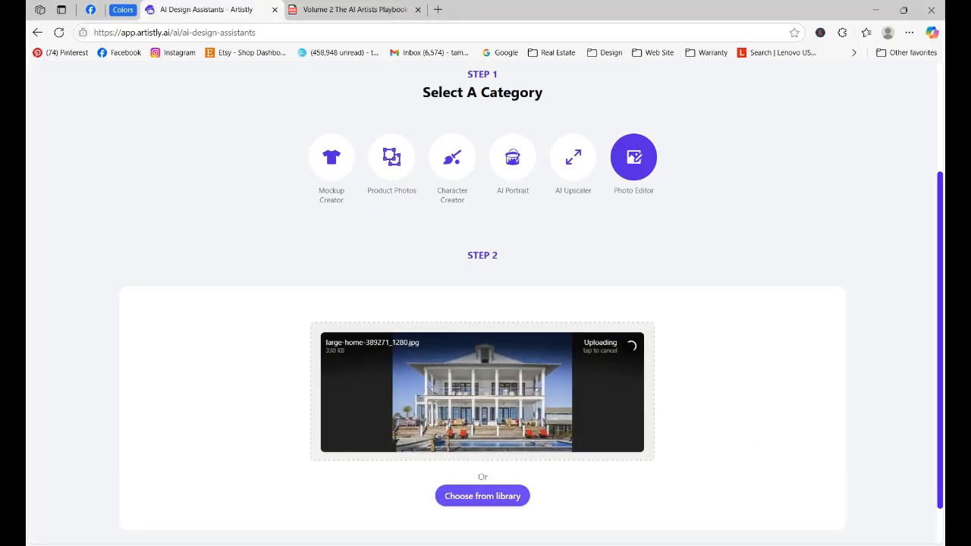
- Enter the edit prompt "turn this image into a coloring page" for the house photo
scroll(925, 250, down, 3)
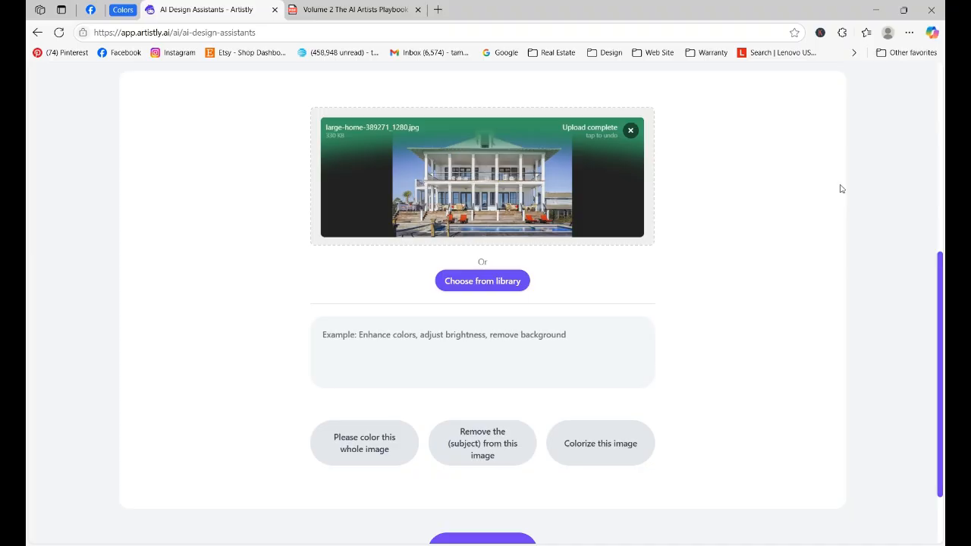
click(498, 346)
text(turn)
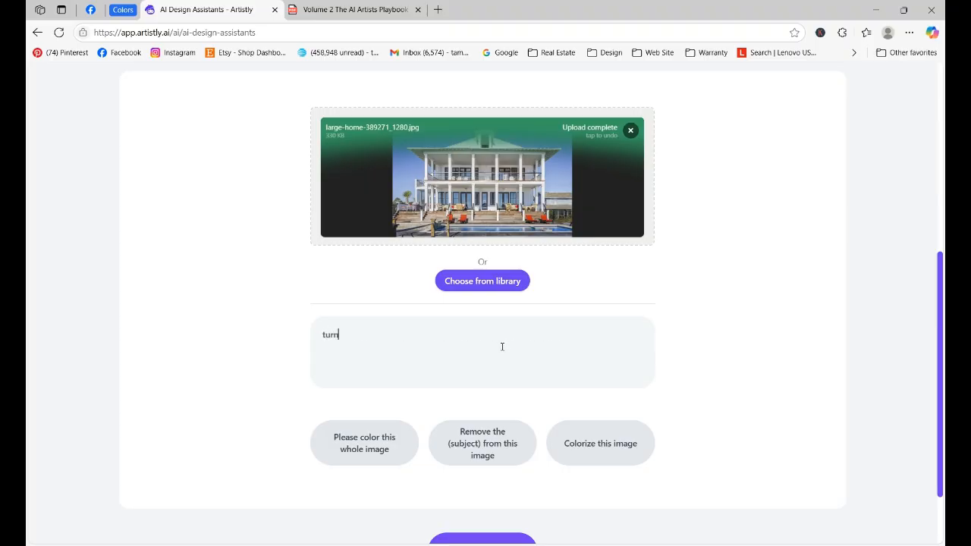
text( this image into a coloring page)
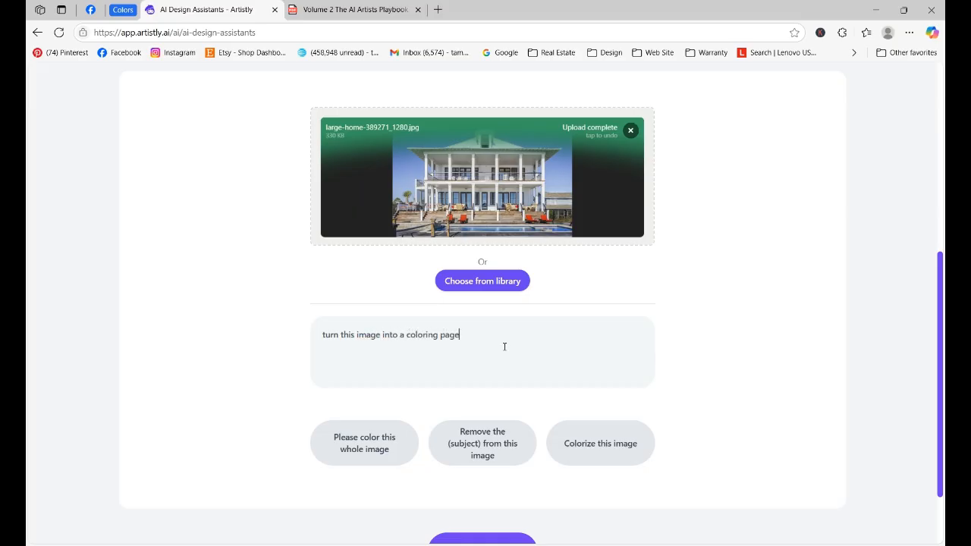
- Generate the house coloring page, view its preview and design details, and return to the gallery
scroll(939, 258, down, 2)
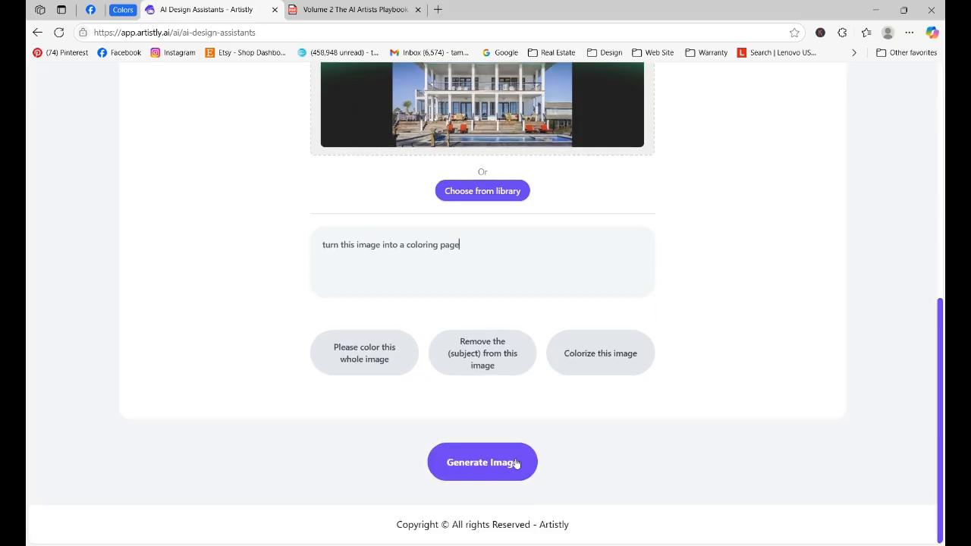
click(460, 472)
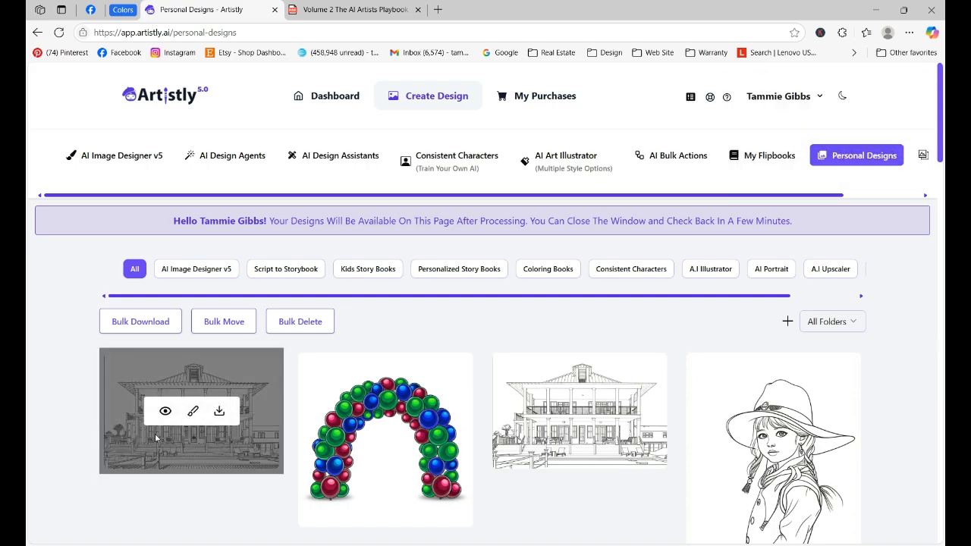
click(162, 412)
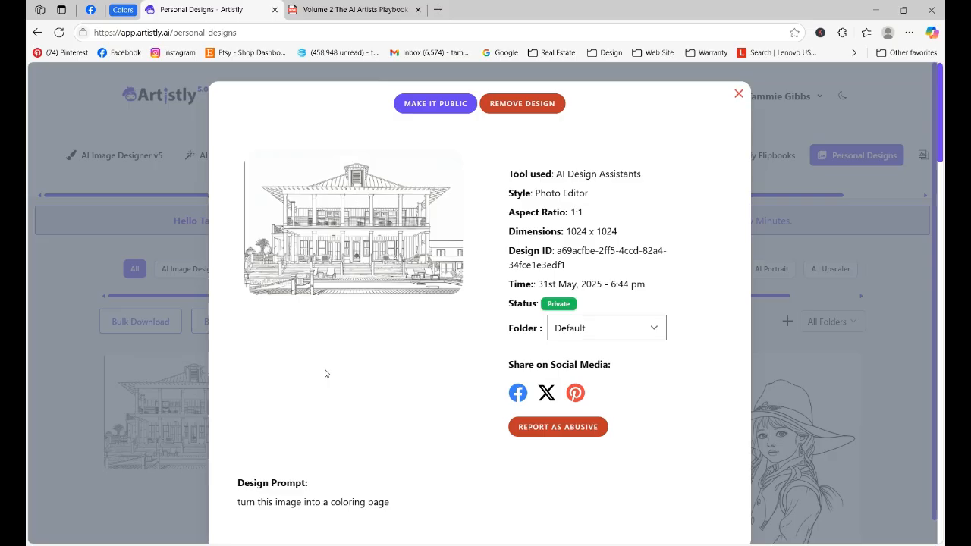
click(740, 96)
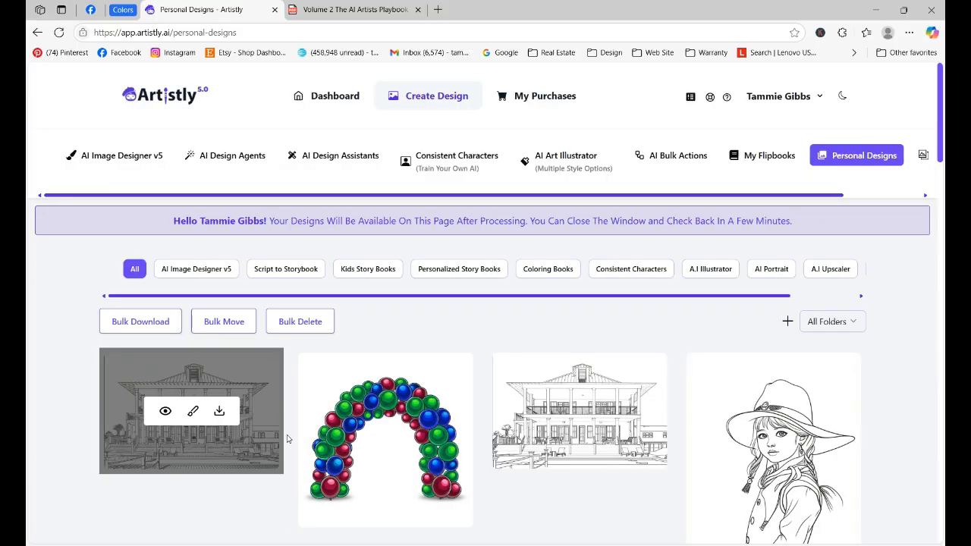
- Open the Photo Editor in AI Design Assistants and bring up the media library for choosing an image
click(351, 157)
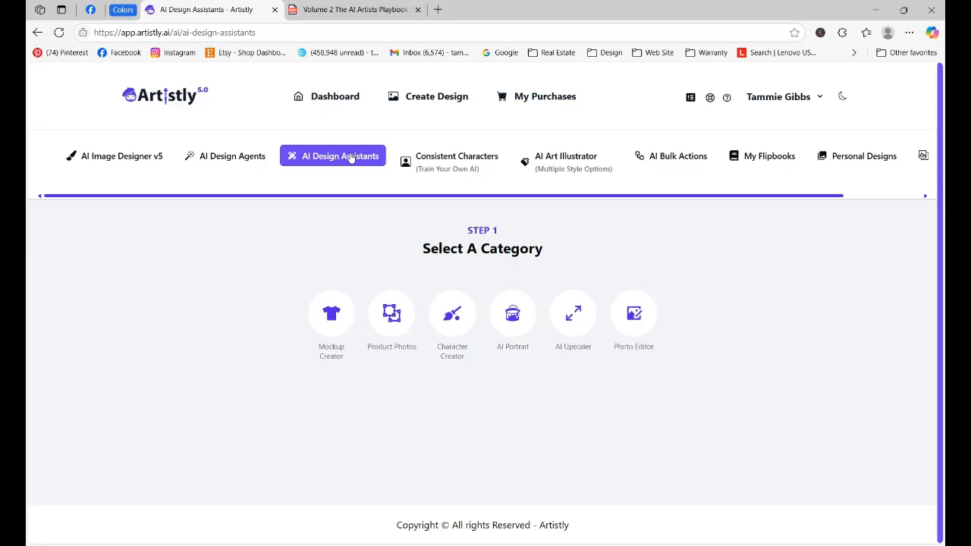
click(633, 313)
scroll(551, 413, down, 3)
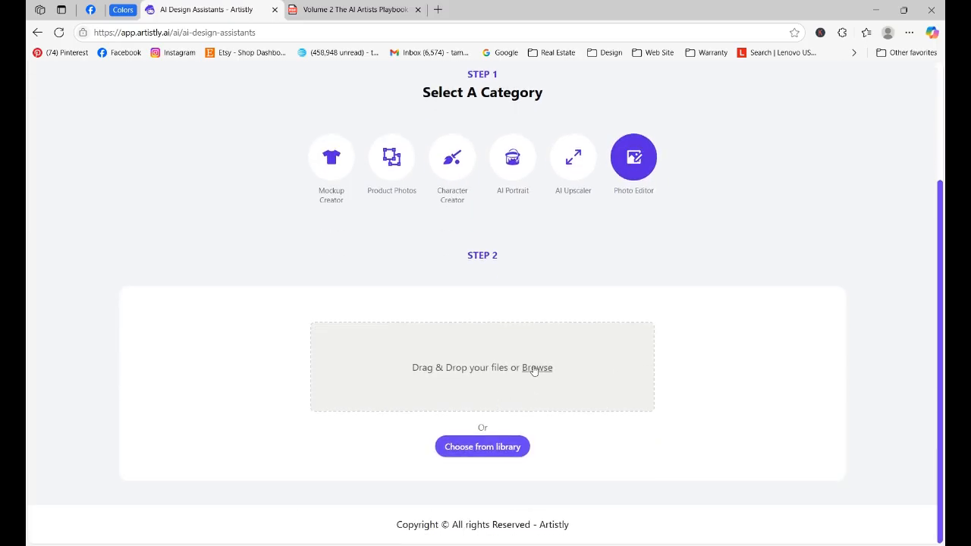
click(497, 447)
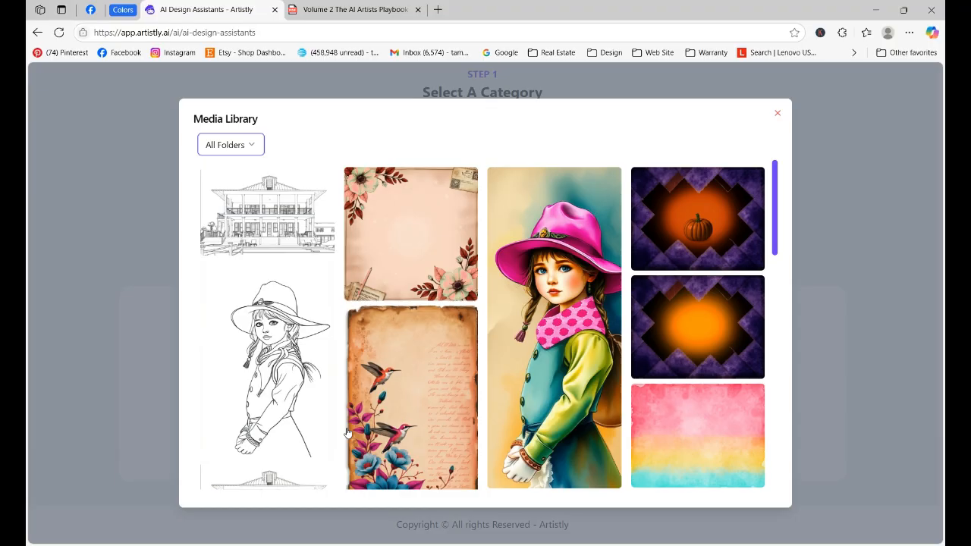
- Filter the media library to the Video Images folder and choose the sepia portrait of the smiling woman
click(233, 156)
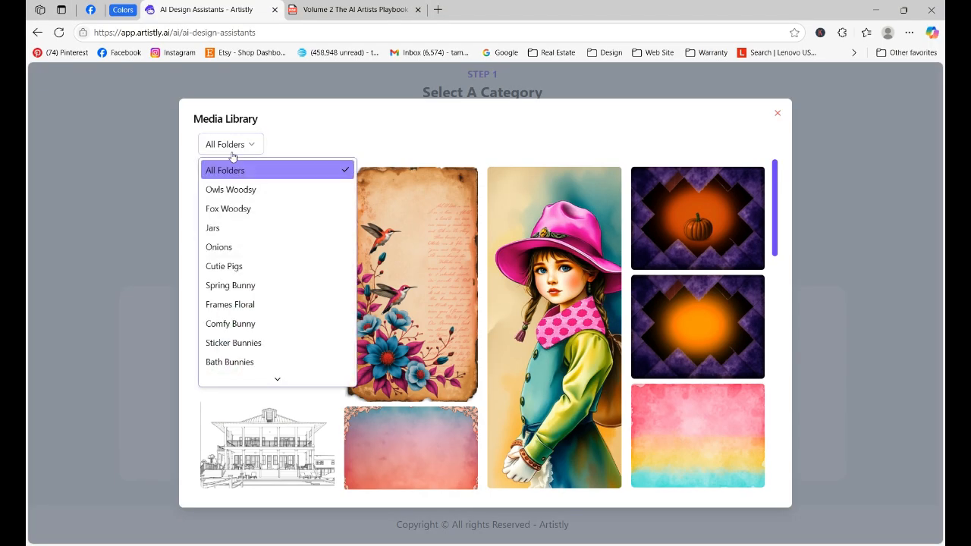
text(vi)
key(Return)
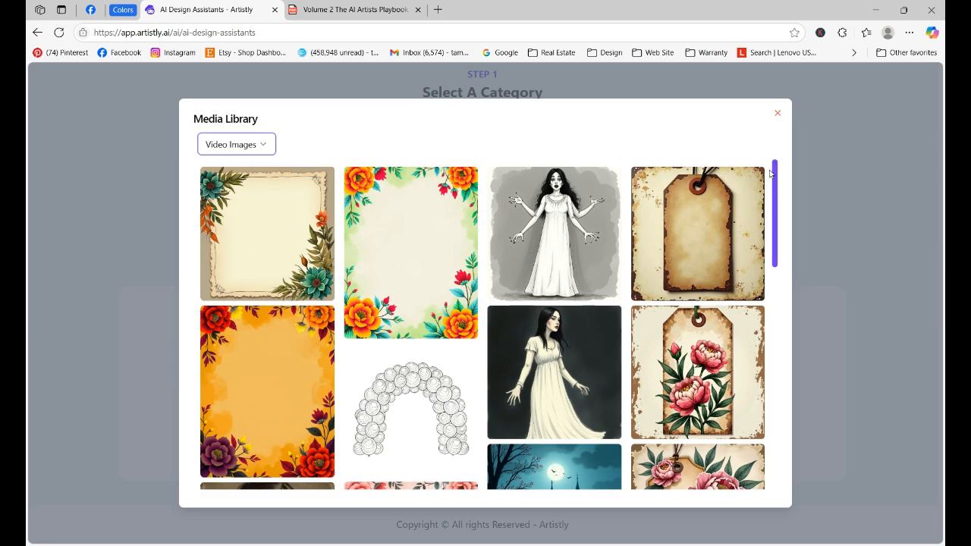
drag(775, 179, 776, 288)
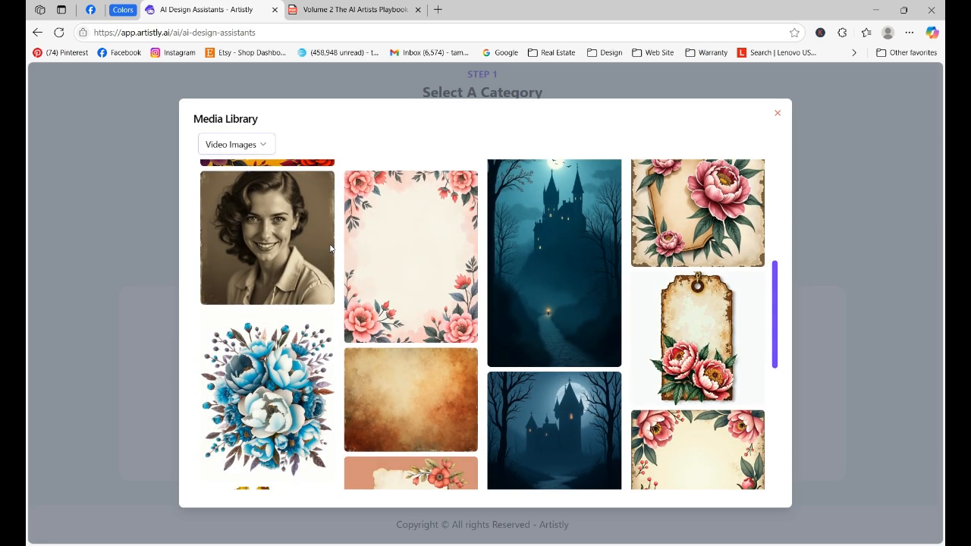
click(251, 249)
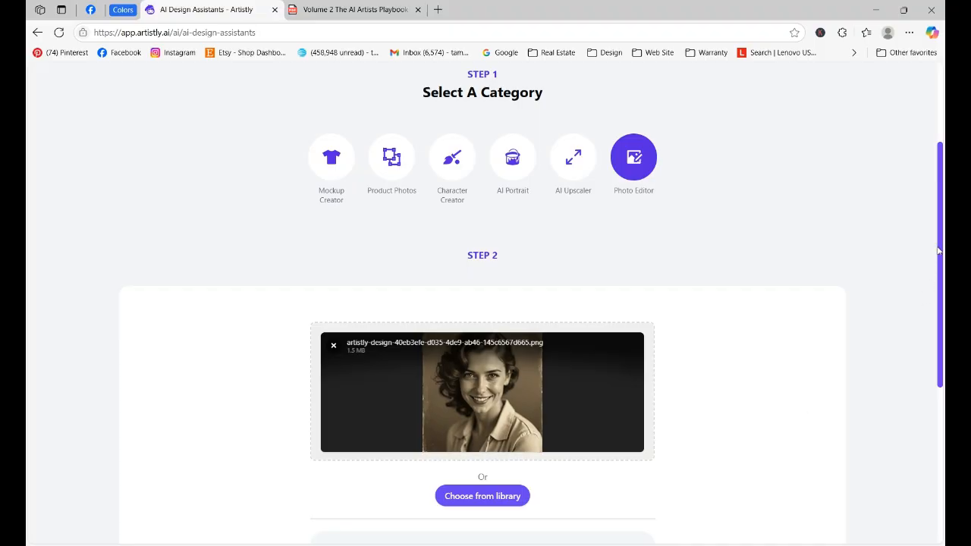
- Apply the preset prompt "Colorize this image" to the sepia portrait and generate the image
scroll(939, 332, down, 2)
scroll(597, 360, down, 1)
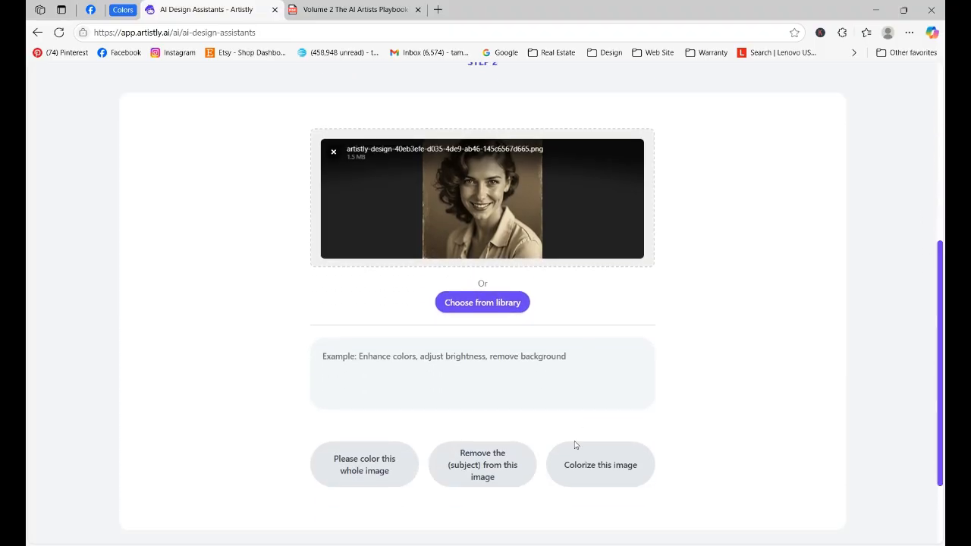
click(596, 464)
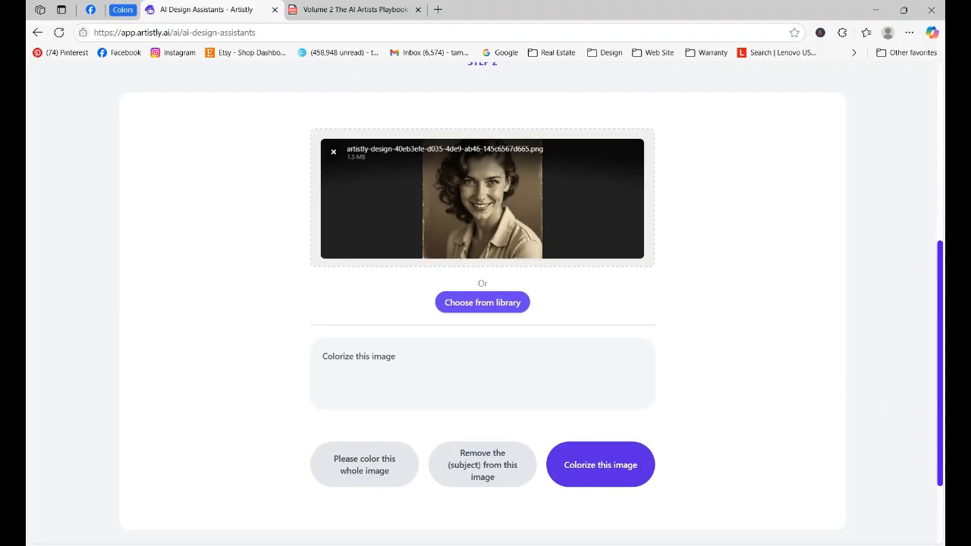
scroll(939, 264, down, 2)
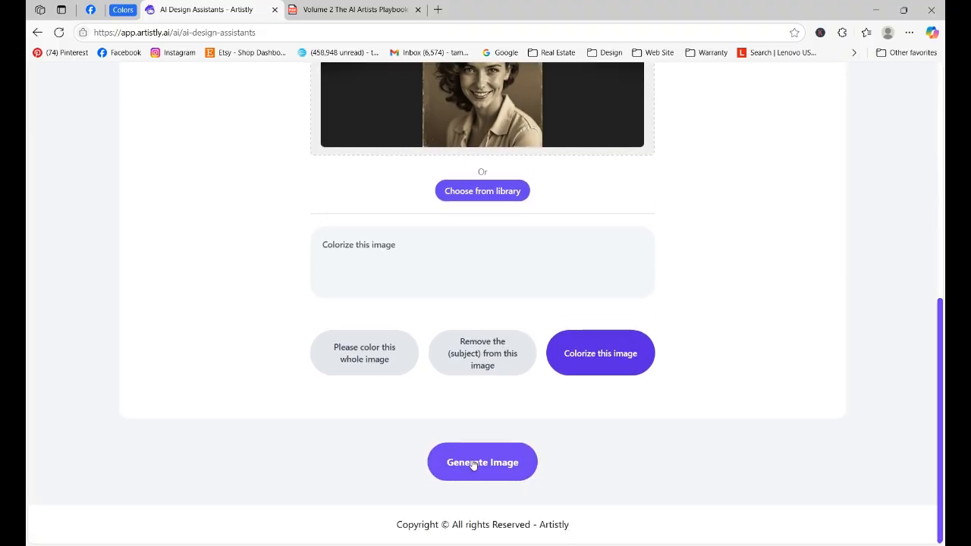
click(482, 462)
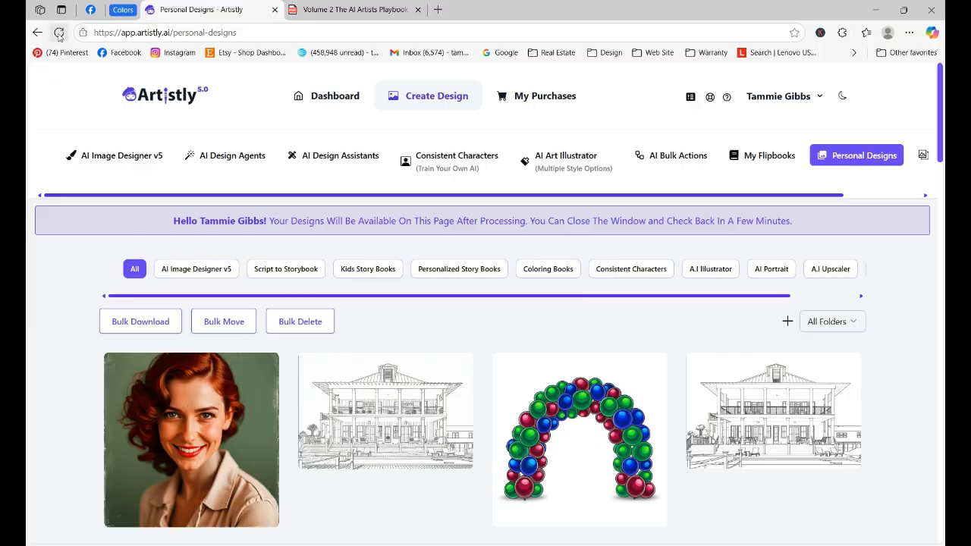
- View the colorized portrait's preview, details and design prompt, and close it
mouse_move(177, 490)
click(165, 441)
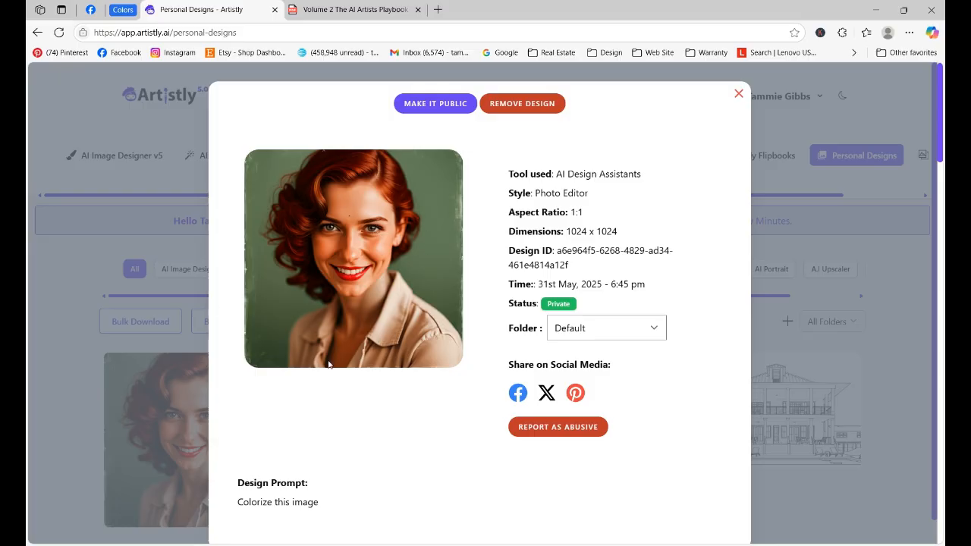
click(738, 94)
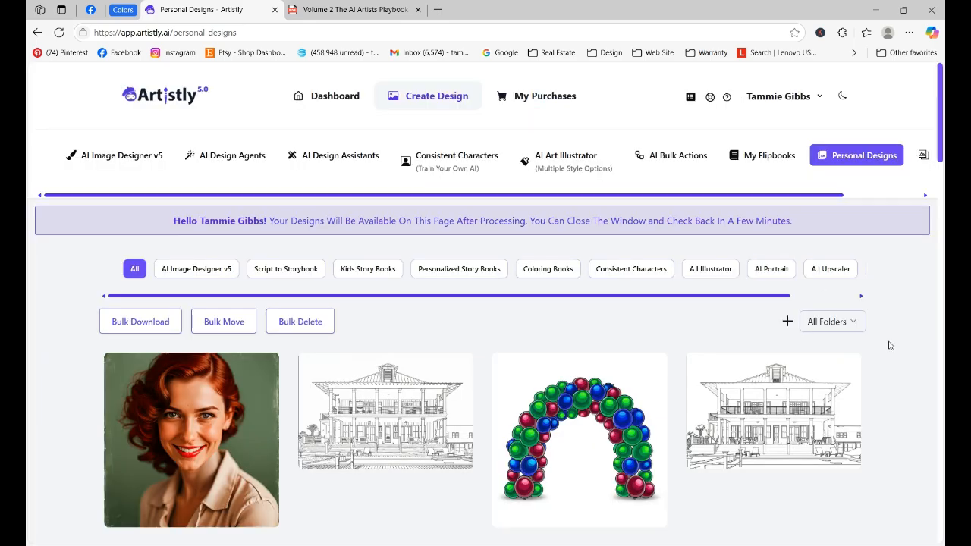
- Reload the Personal Designs gallery and filter it to the Video Images folder
scroll(939, 151, down, 2)
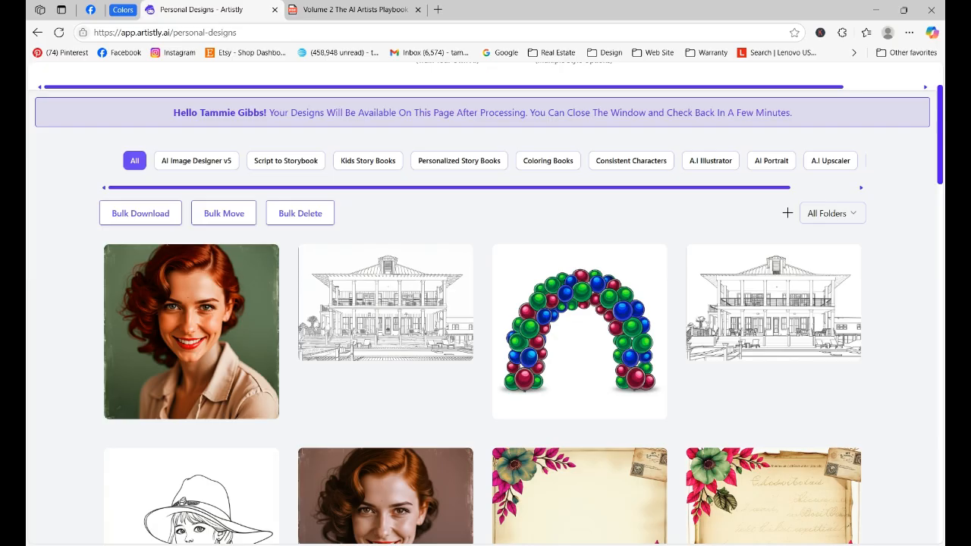
scroll(939, 144, up, 2)
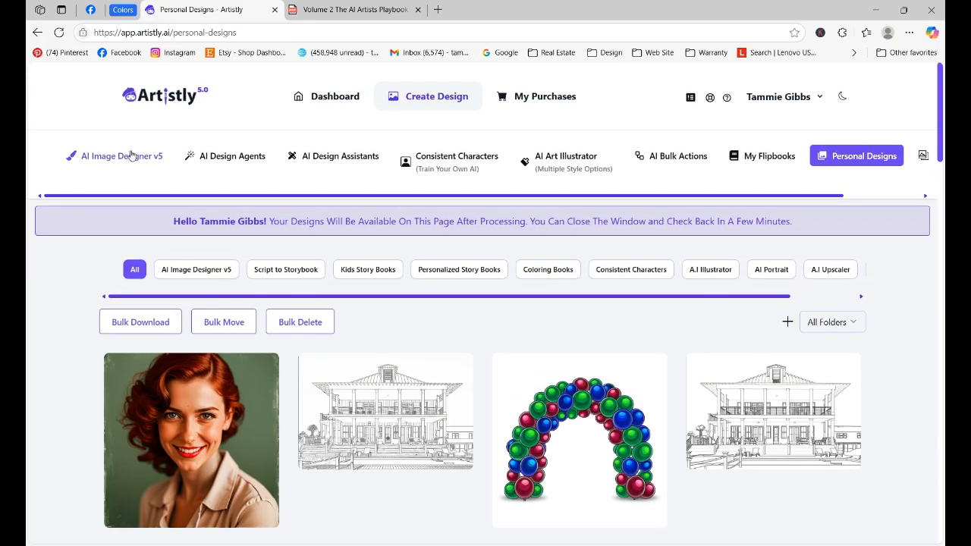
click(871, 163)
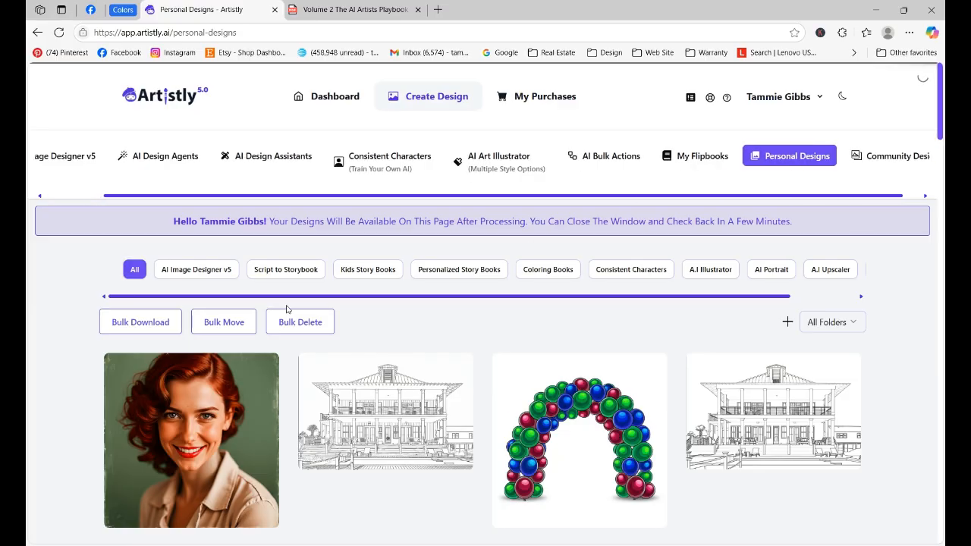
click(849, 322)
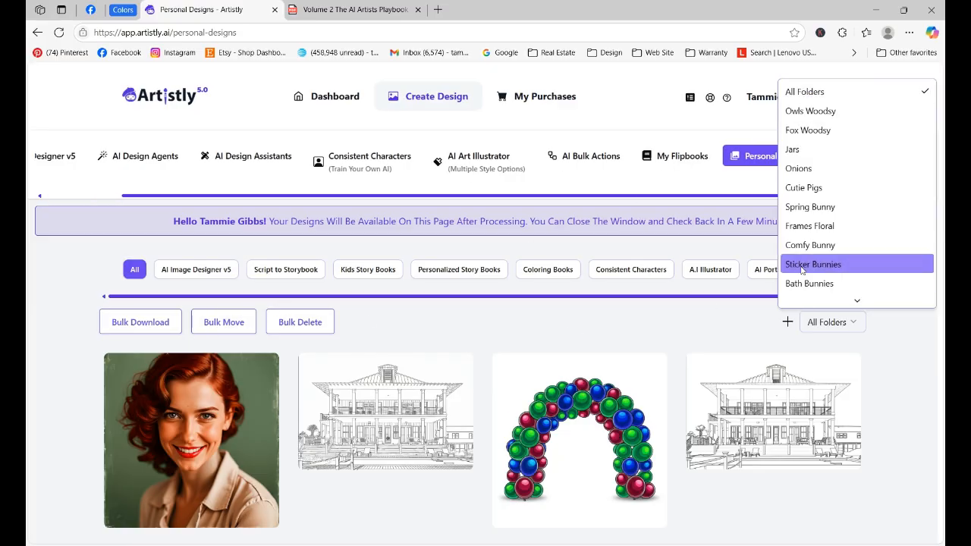
scroll(826, 233, down, 5)
scroll(827, 233, down, 3)
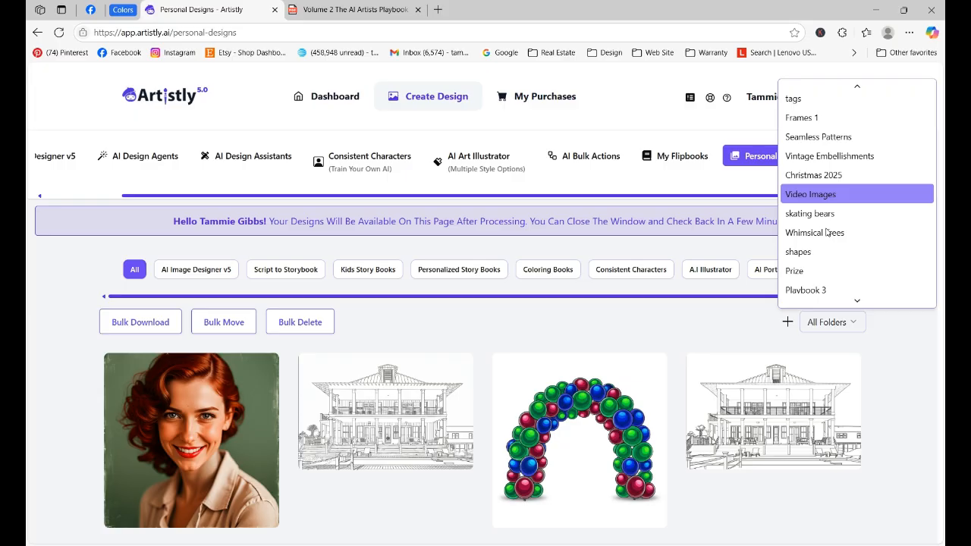
click(827, 233)
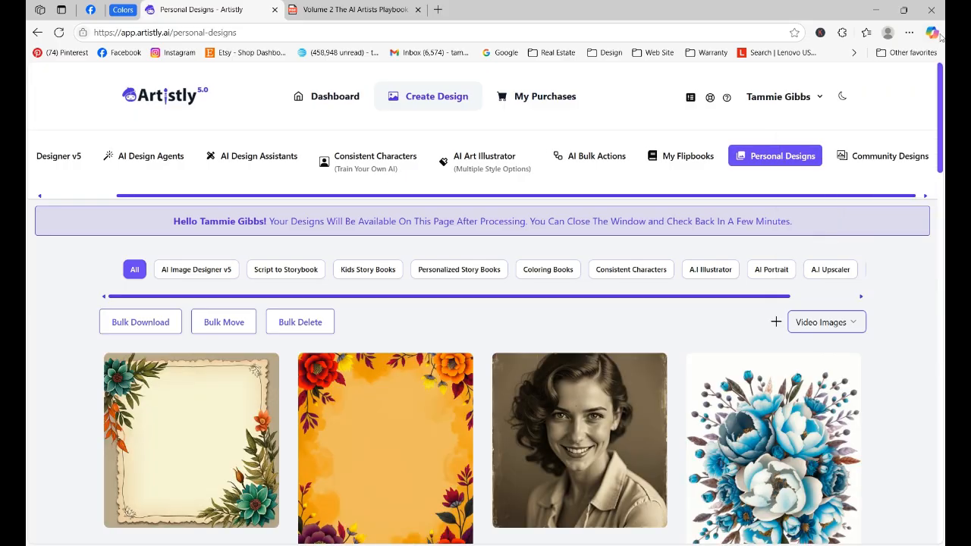
- Look through the Video Images designs, examine the details and prompt of the green frame with orange flowers, and close it
scroll(941, 91, down, 3)
scroll(485, 303, down, 6)
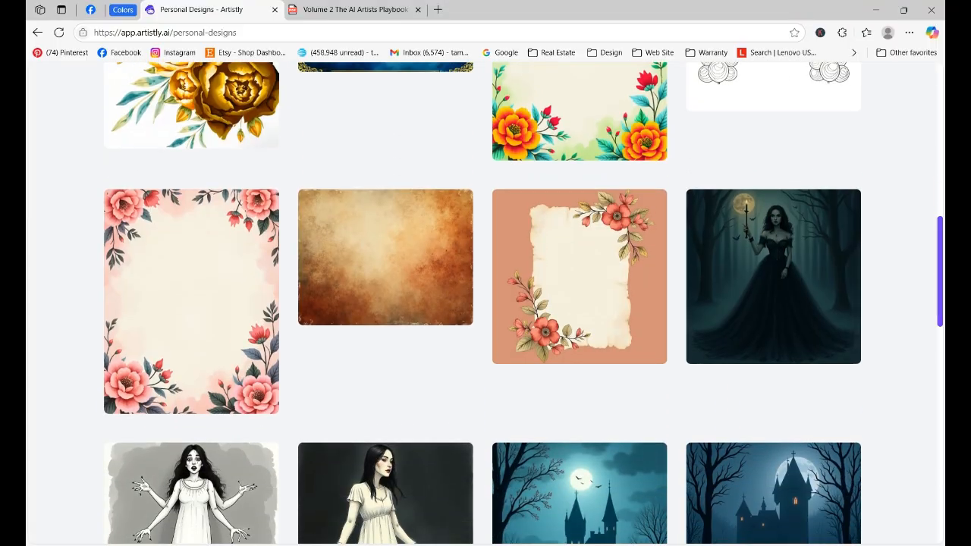
mouse_move(189, 274)
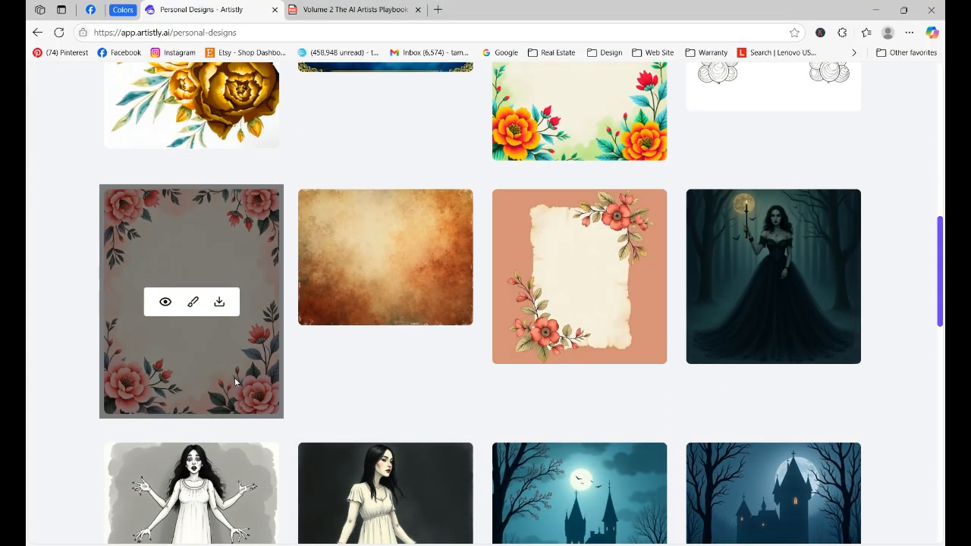
scroll(938, 287, up, 1)
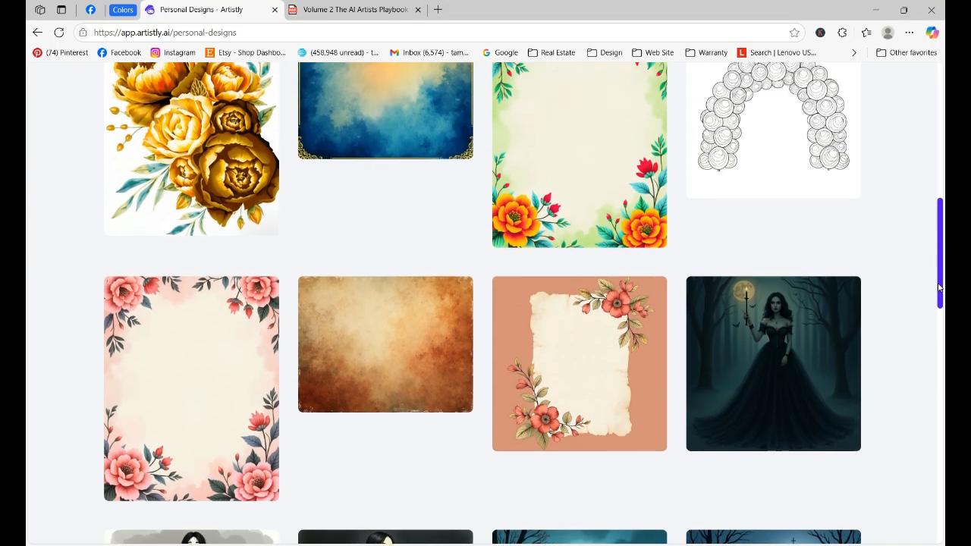
scroll(939, 287, up, 2)
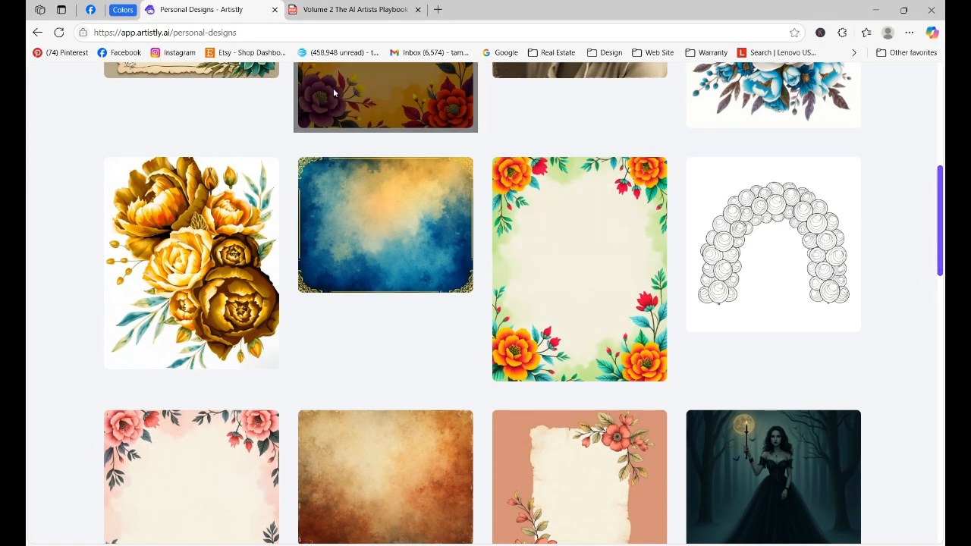
mouse_move(521, 254)
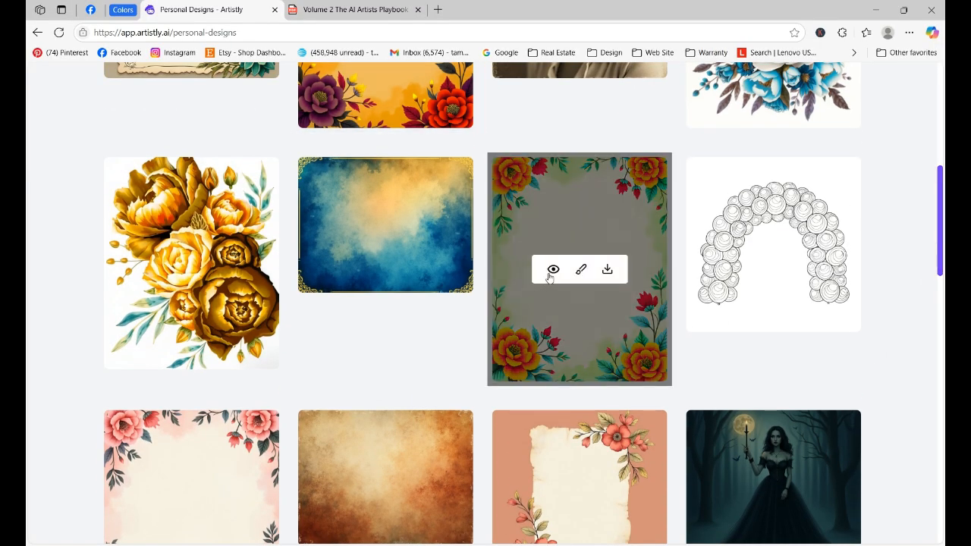
click(552, 272)
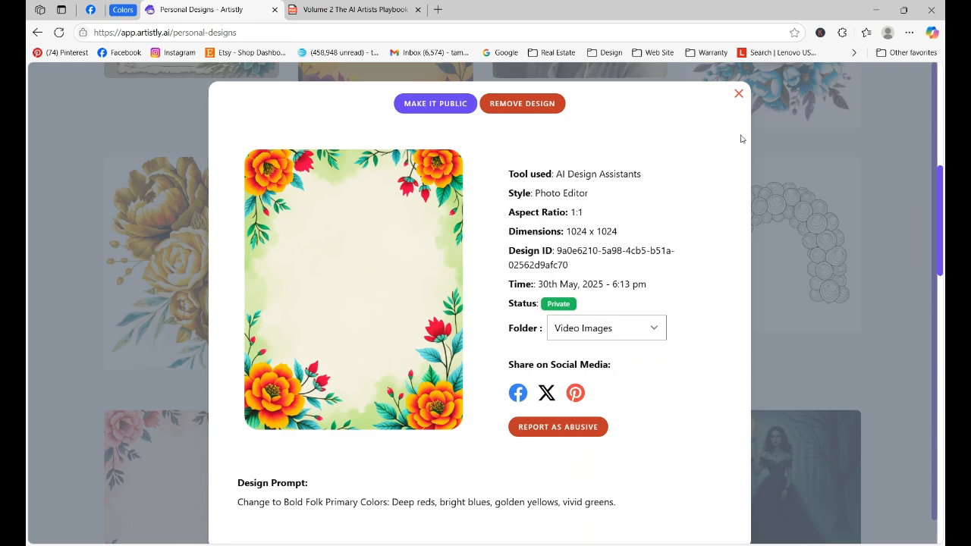
click(738, 94)
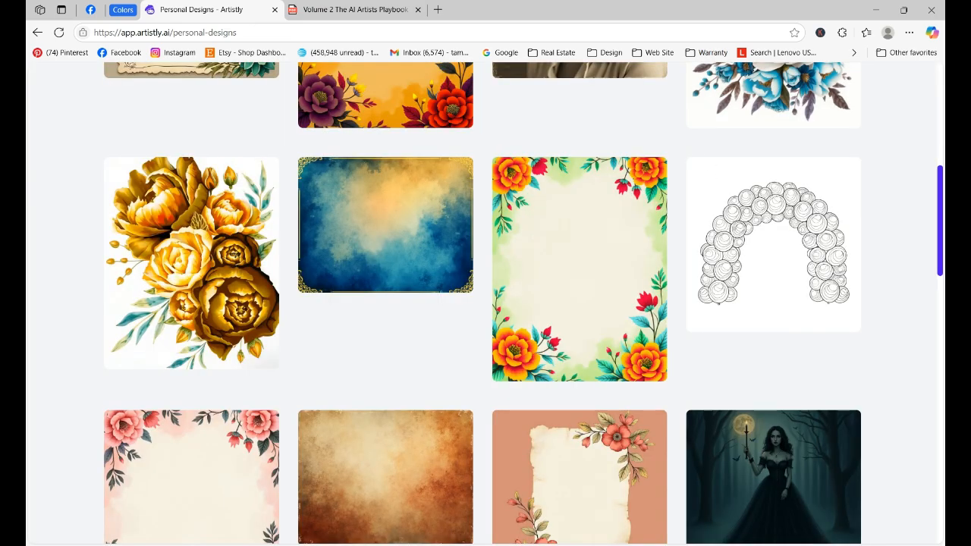
- View the details of the orange background frame with red and purple flowers, and close them
scroll(930, 157, up, 1)
scroll(931, 157, up, 3)
mouse_move(383, 255)
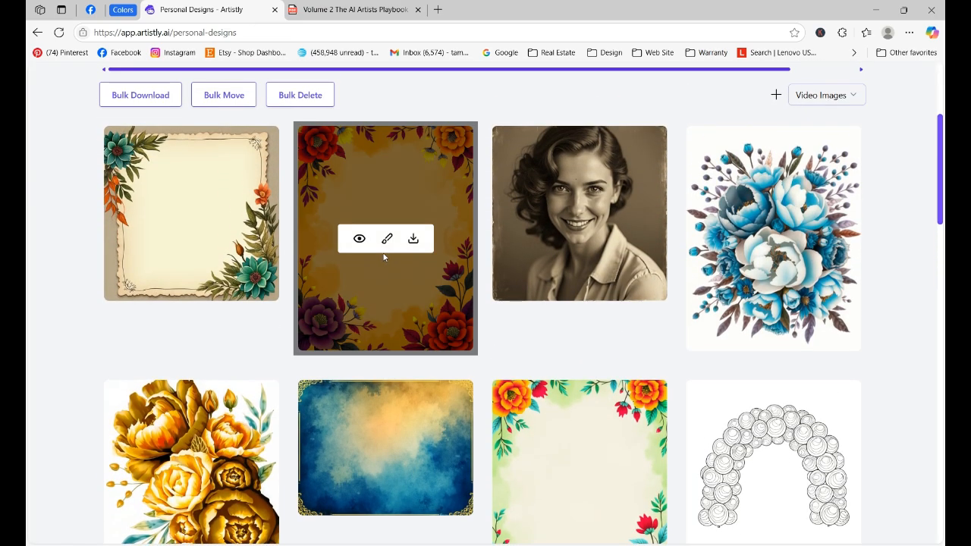
click(360, 239)
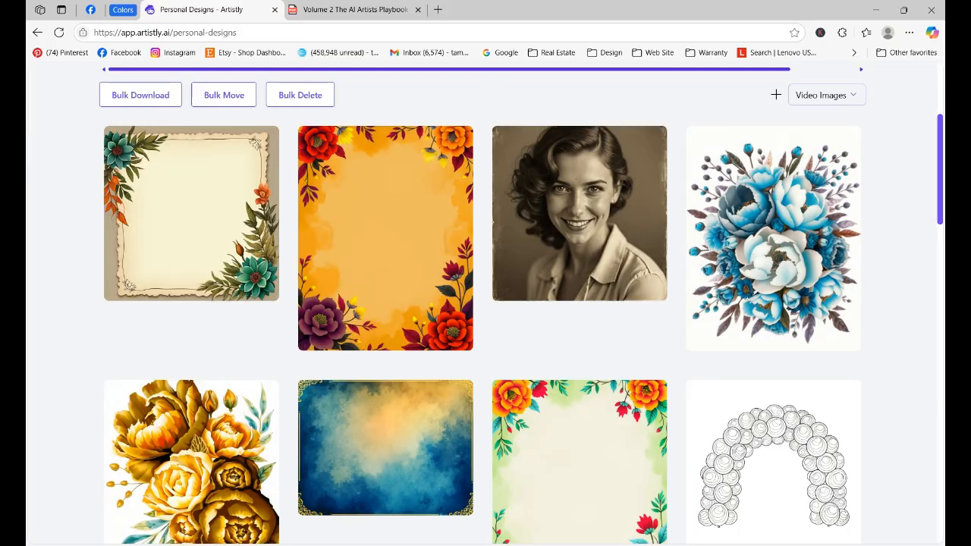
click(738, 93)
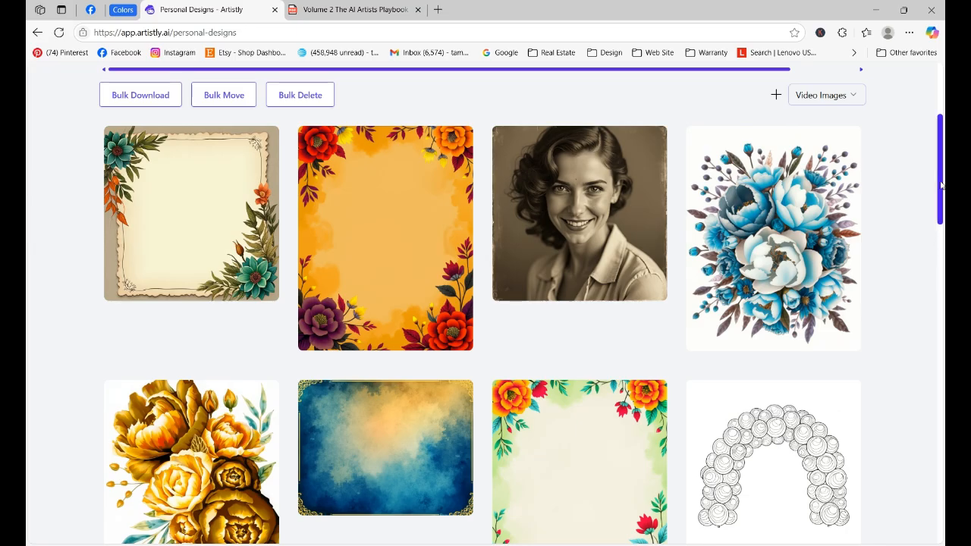
- Examine the details and design prompt of the brown and rust grunge texture, and close them
scroll(937, 237, down, 5)
mouse_move(345, 371)
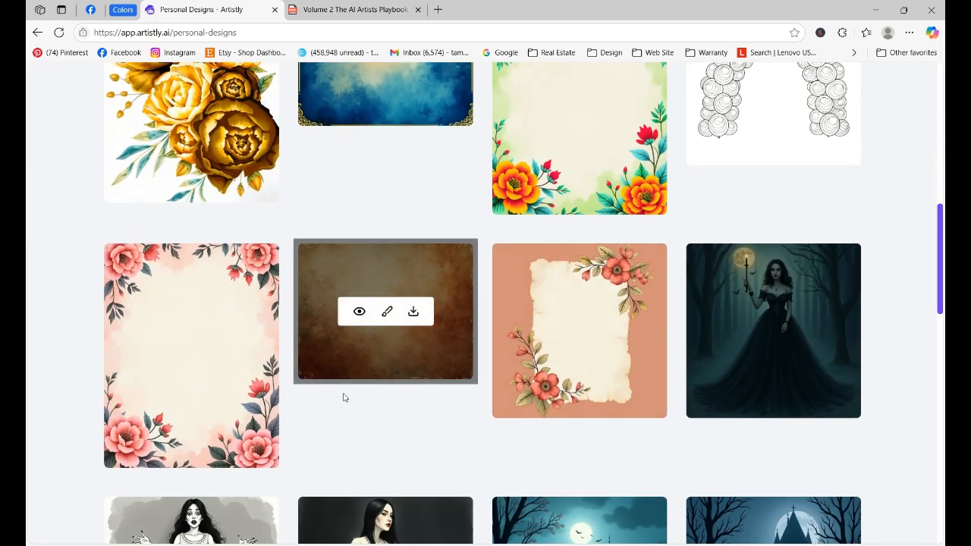
click(359, 311)
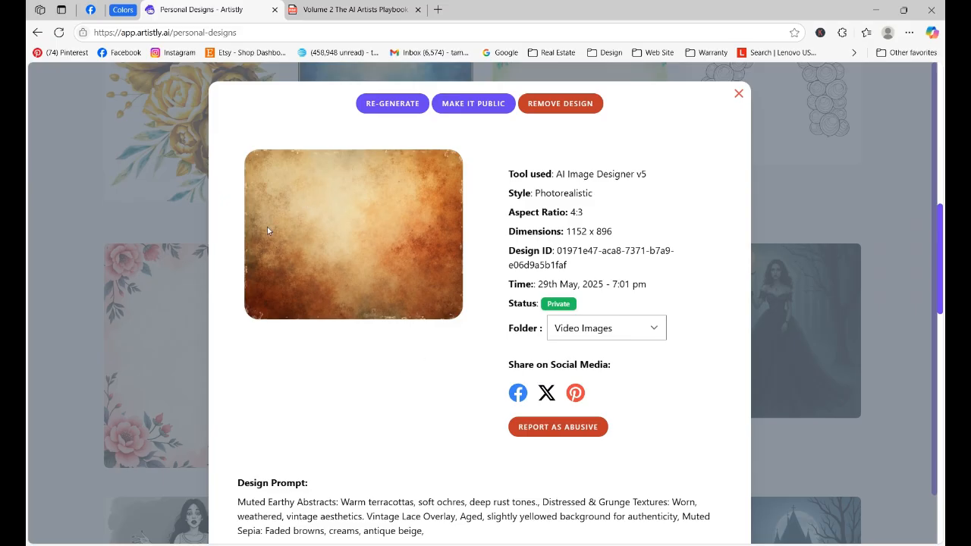
click(737, 94)
- Examine the details and design prompt of the blue texture with the gold ornamental border, and close them
drag(940, 270, 937, 226)
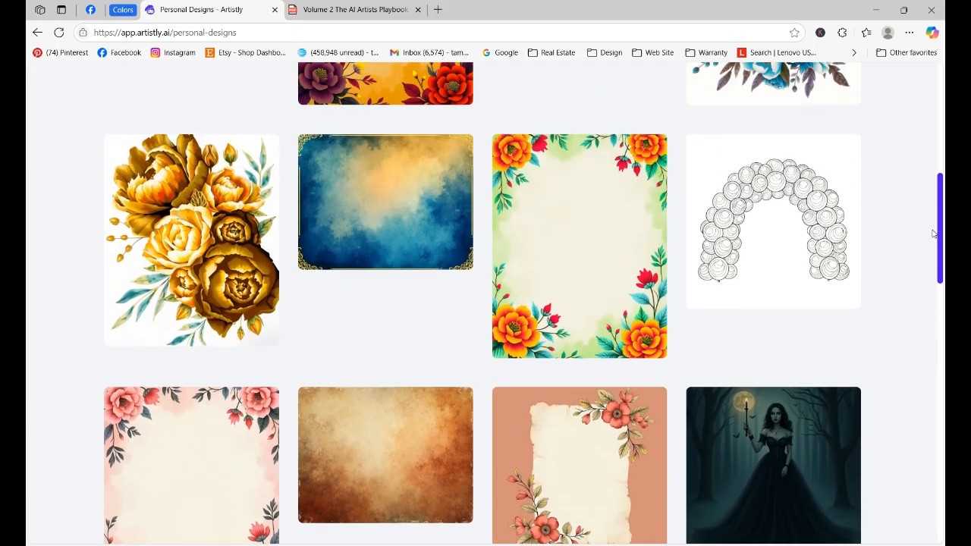
mouse_move(369, 326)
click(360, 260)
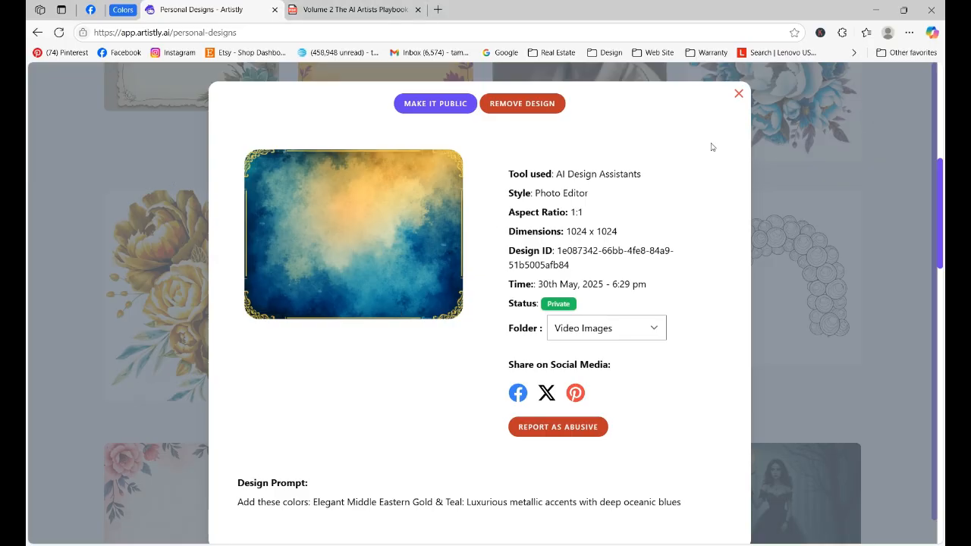
click(738, 93)
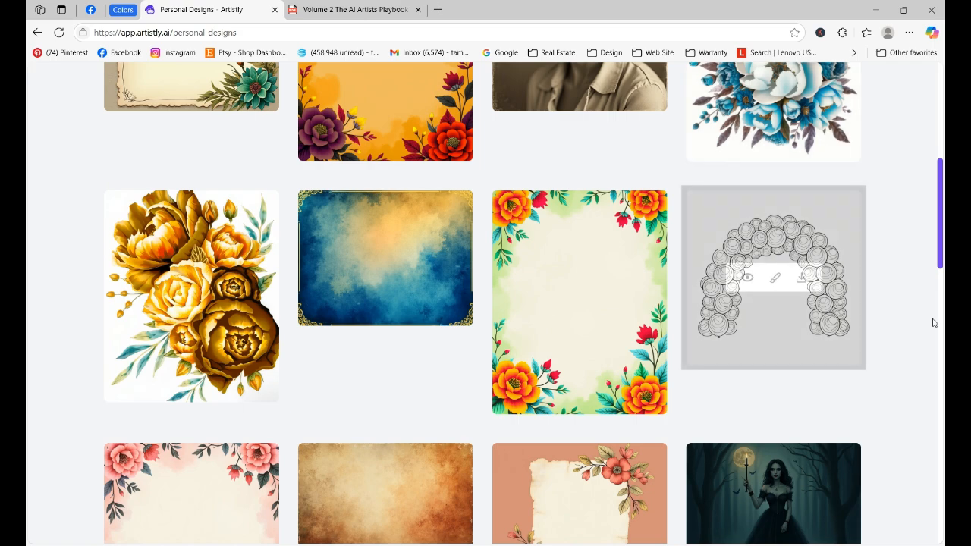
mouse_move(370, 260)
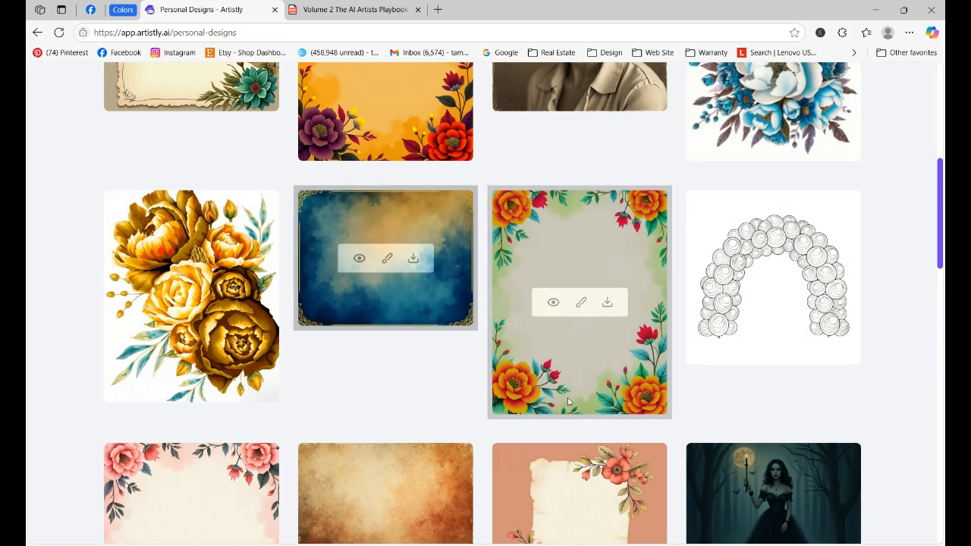
- Look through the remaining Video Images designs, examine the details and design prompt of the blue and white flower bouquet, and close them
scroll(486, 304, down, 4)
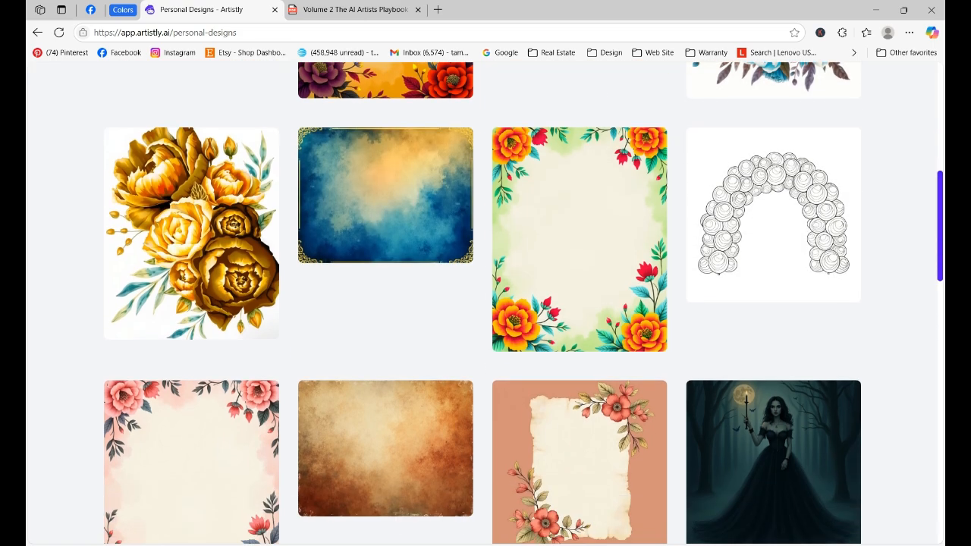
scroll(486, 304, down, 5)
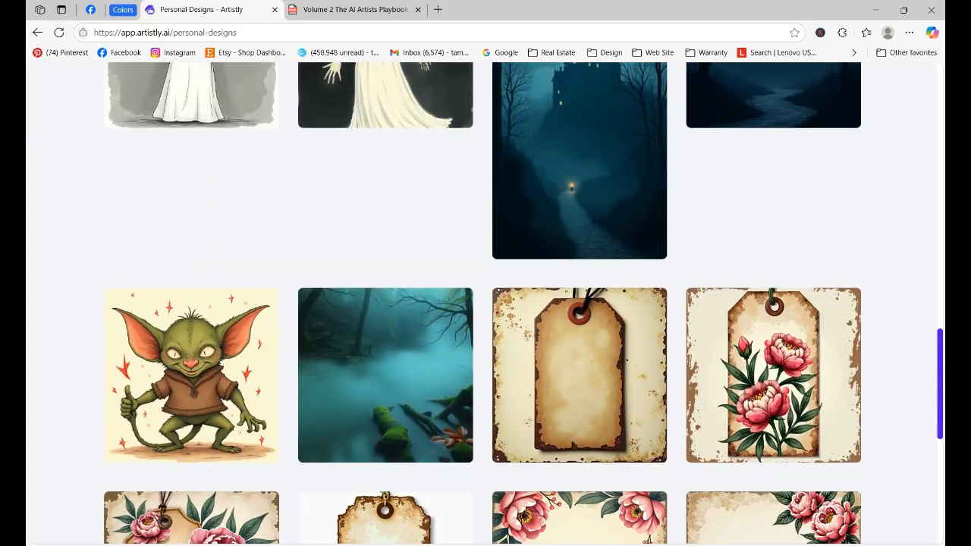
drag(941, 344, 922, 146)
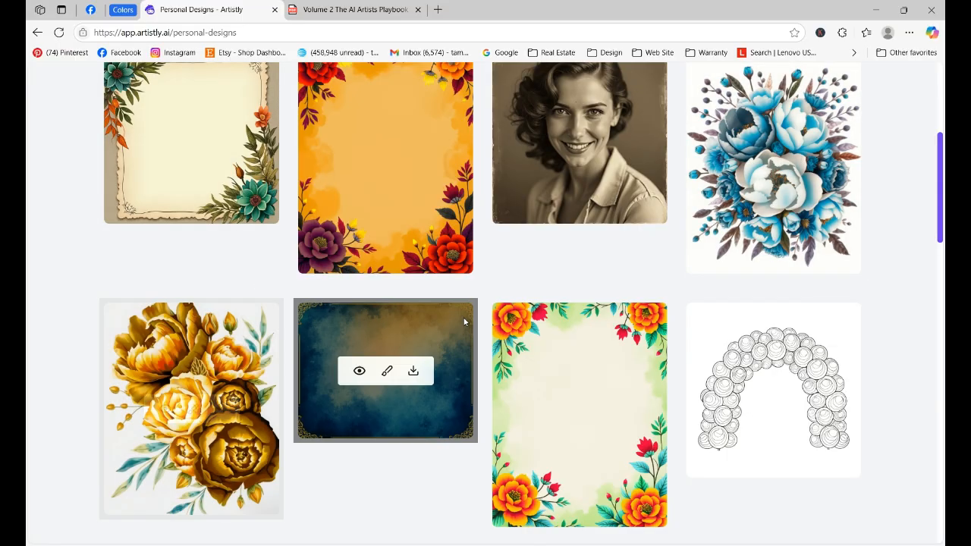
click(747, 162)
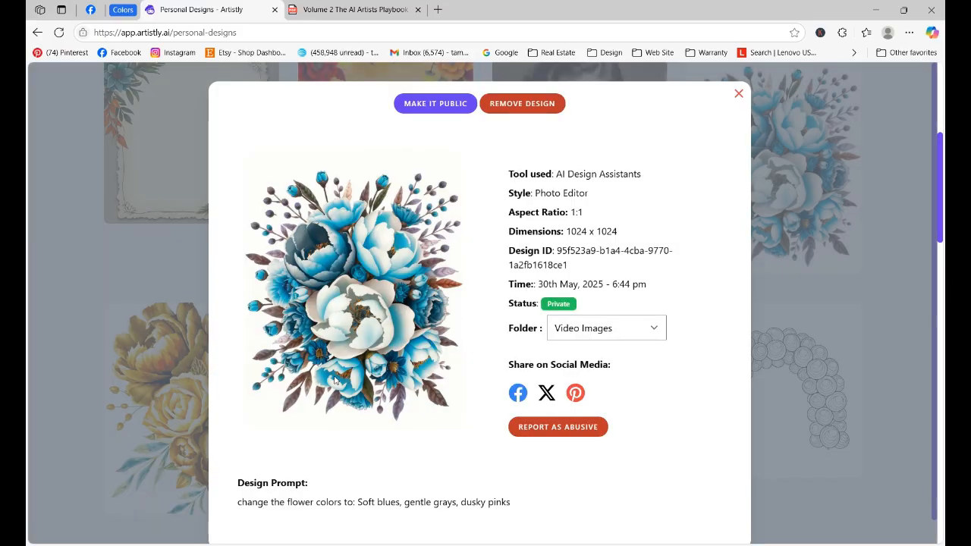
click(738, 93)
- Examine the details and design prompt of the golden-yellow flower bouquet, review them a second time, and return to the start of the designs
click(165, 409)
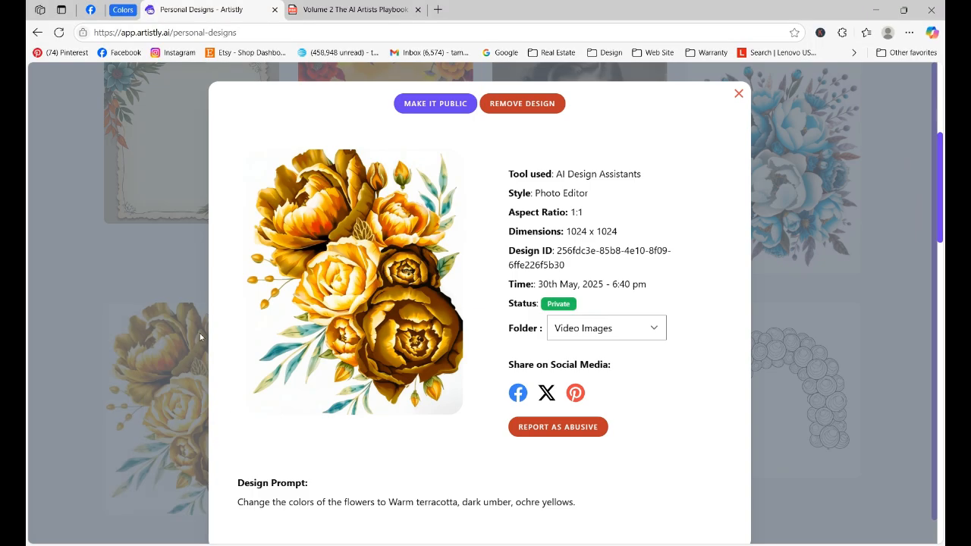
click(739, 93)
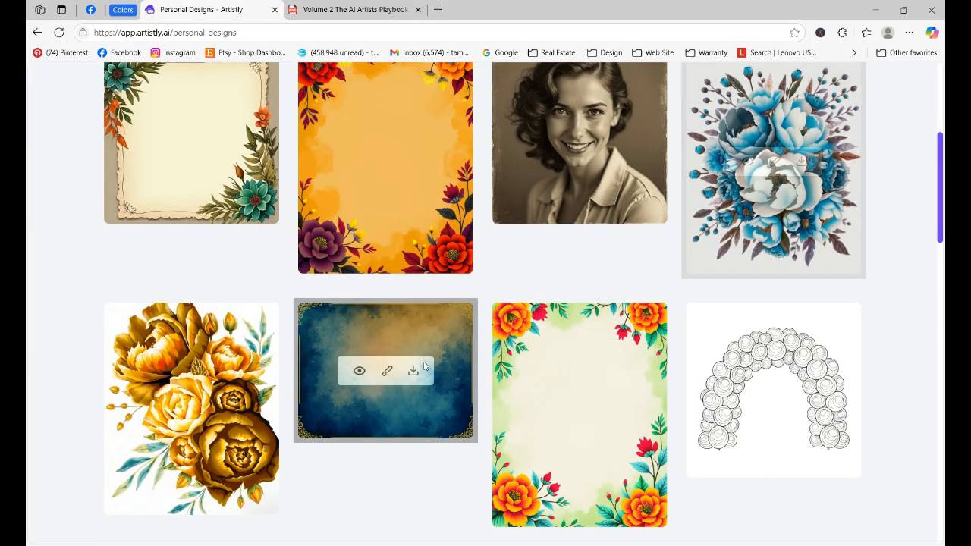
mouse_move(218, 367)
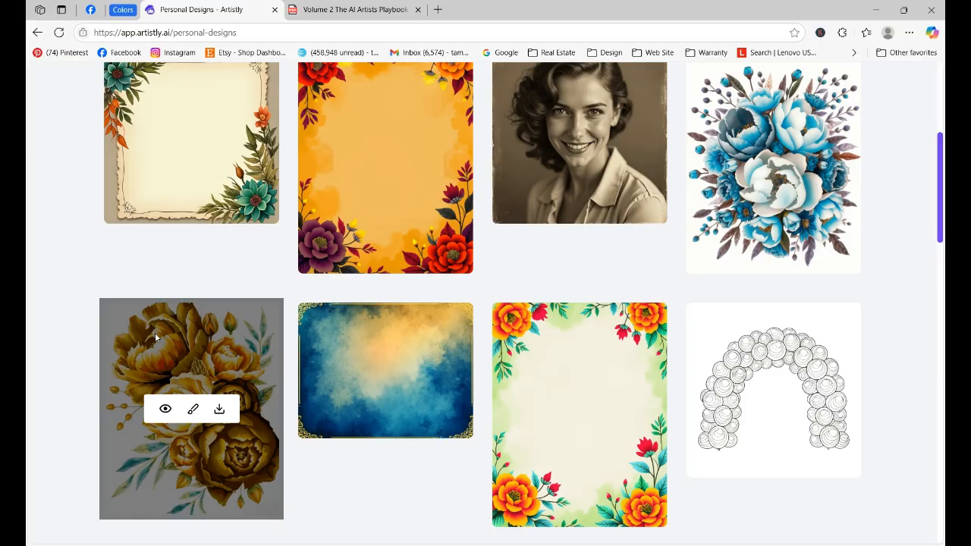
click(165, 410)
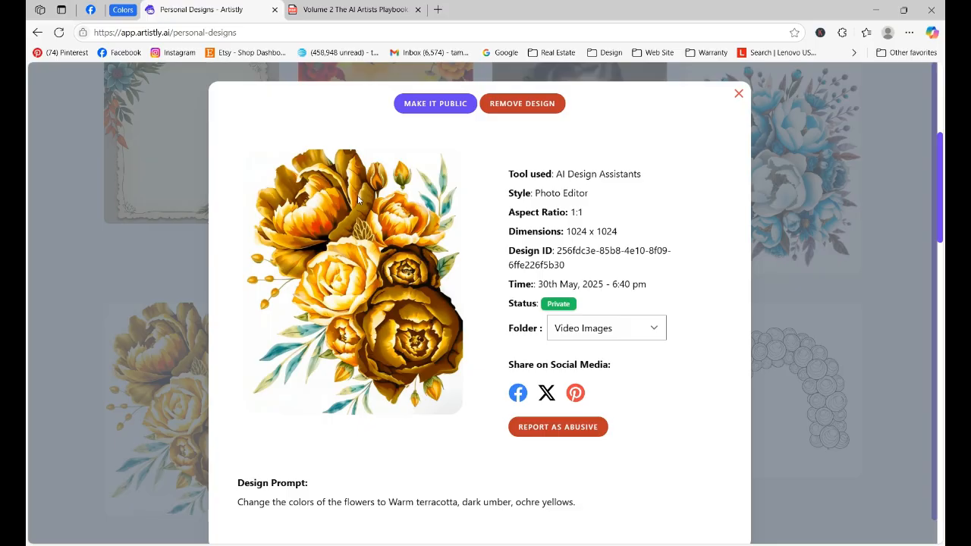
click(738, 94)
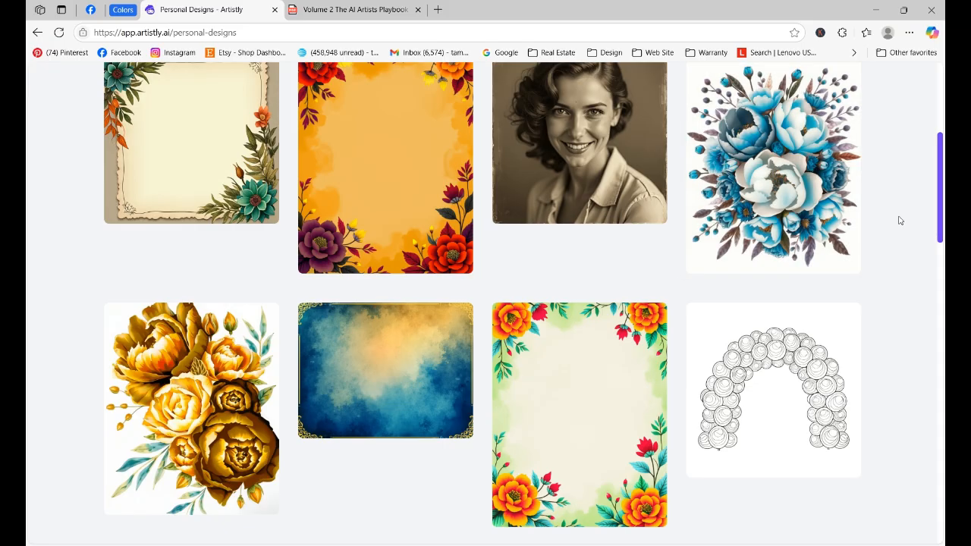
scroll(933, 311, up, 3)
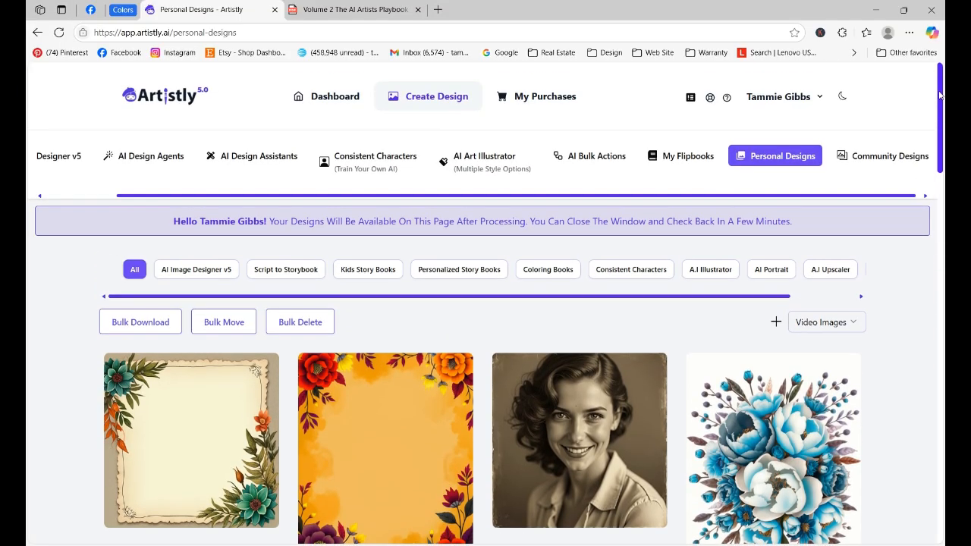